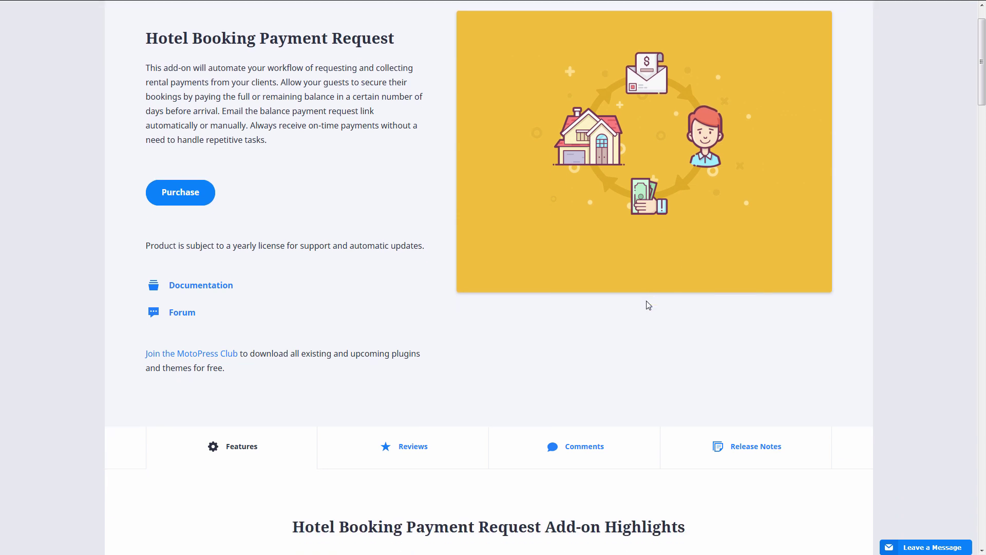
scroll(646, 305, down, 1)
scroll(647, 305, down, 1)
scroll(647, 305, down, 1)
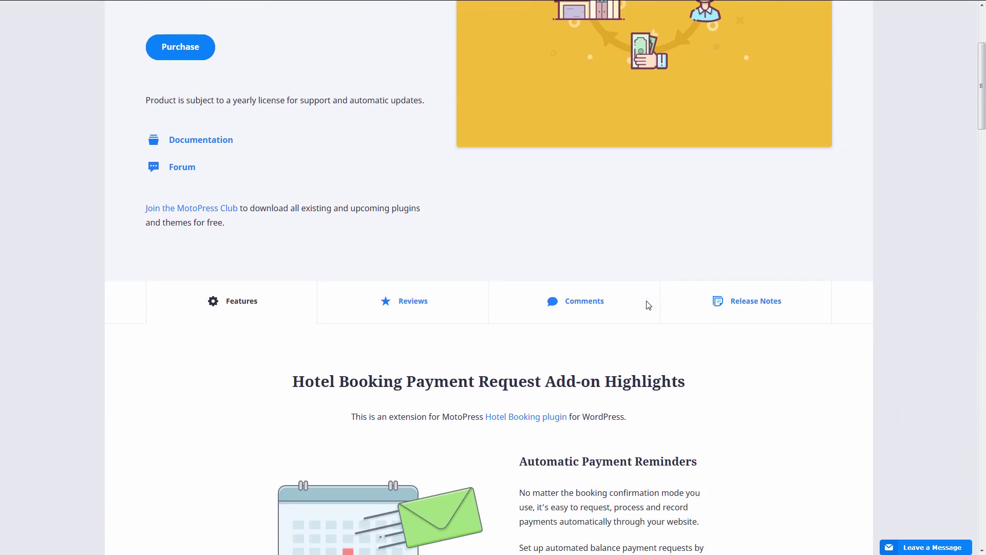
scroll(679, 308, down, 1)
scroll(771, 329, down, 1)
scroll(772, 329, down, 1)
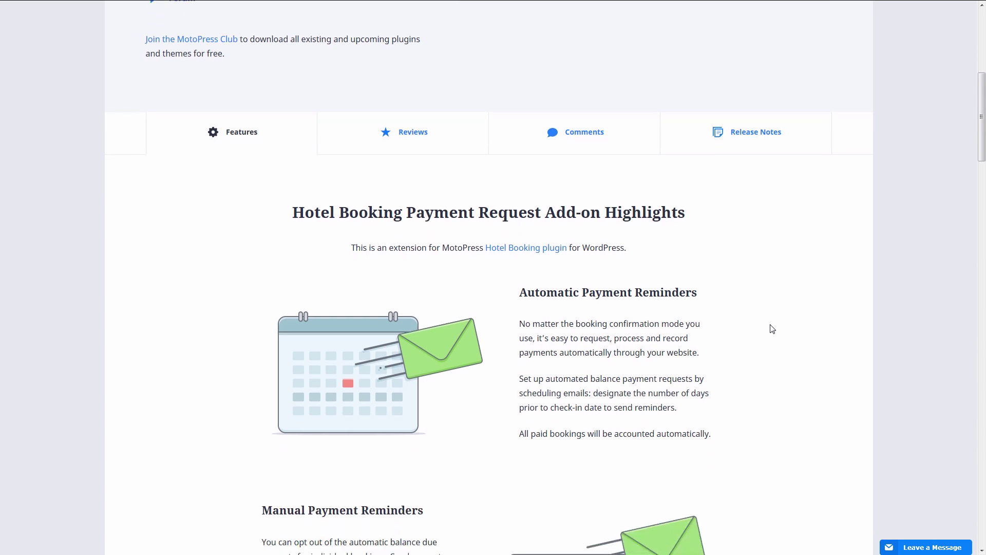
scroll(771, 328, down, 1)
scroll(771, 329, down, 1)
scroll(771, 329, down, 1)
scroll(771, 328, down, 1)
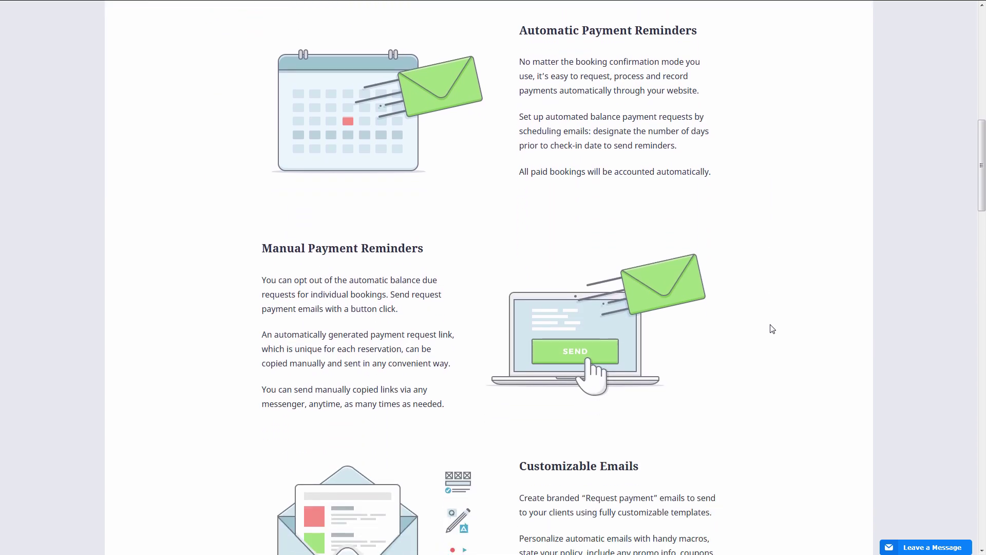
scroll(771, 330, down, 1)
scroll(771, 329, down, 1)
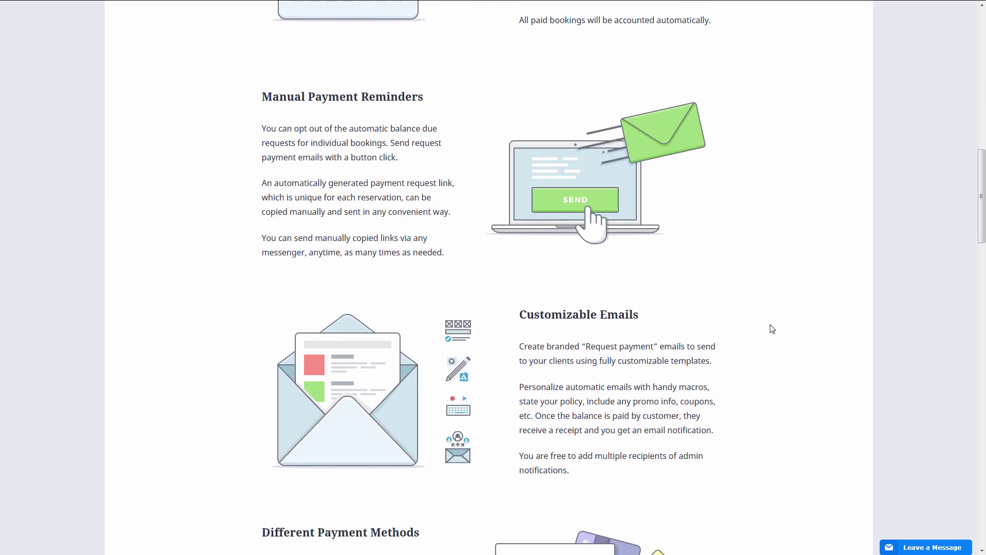
scroll(770, 329, down, 1)
scroll(771, 329, down, 1)
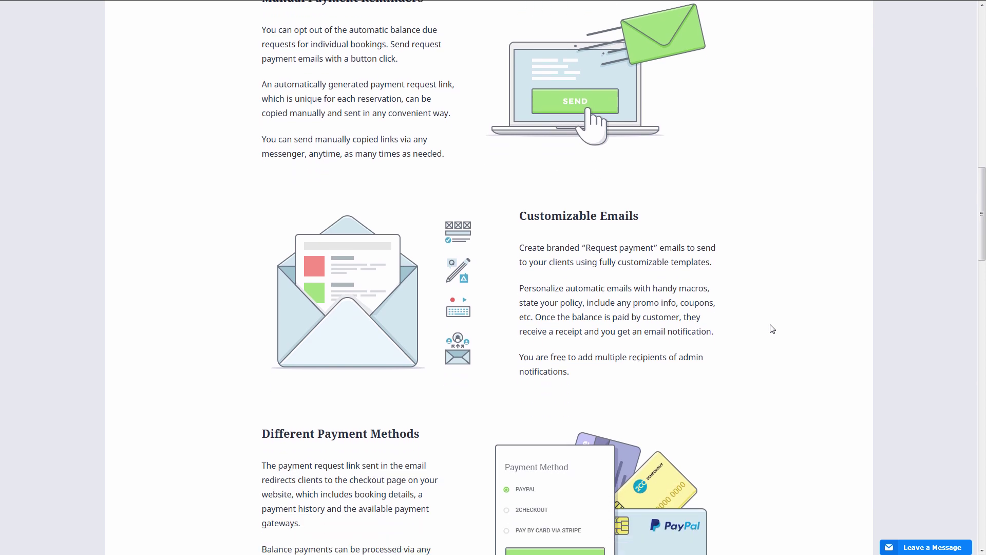
scroll(771, 329, down, 1)
scroll(771, 328, down, 1)
scroll(771, 329, down, 1)
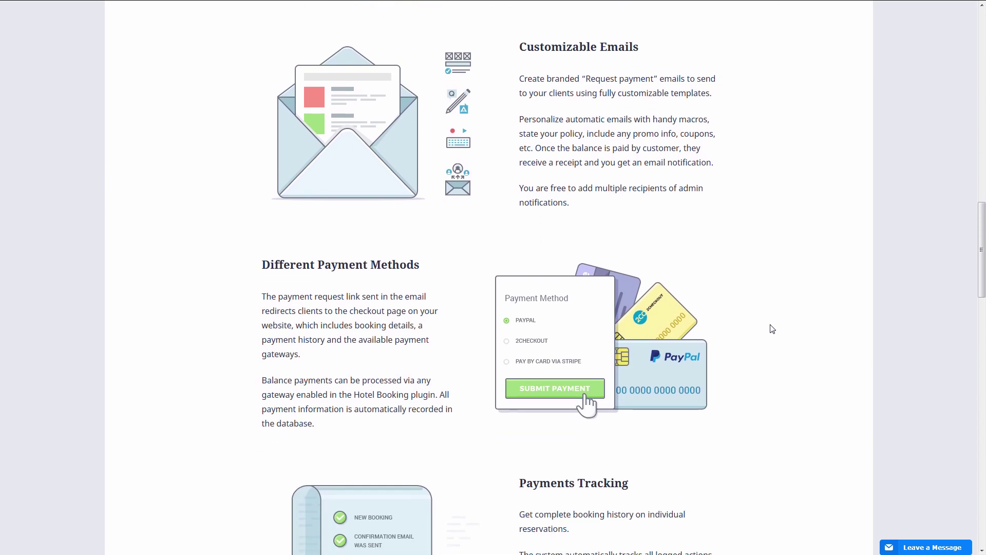
scroll(771, 328, down, 1)
scroll(771, 329, down, 1)
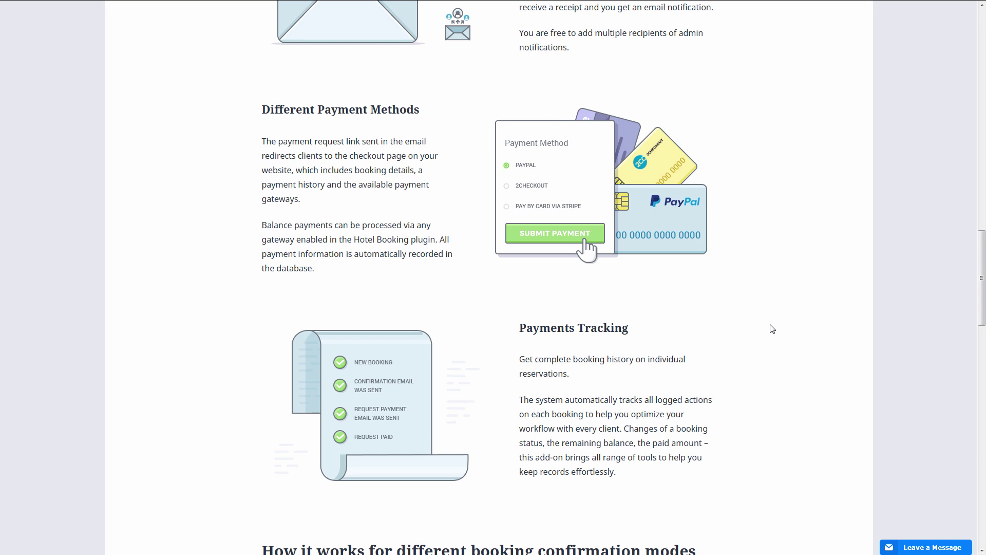
scroll(771, 329, down, 1)
scroll(771, 329, down, 1)
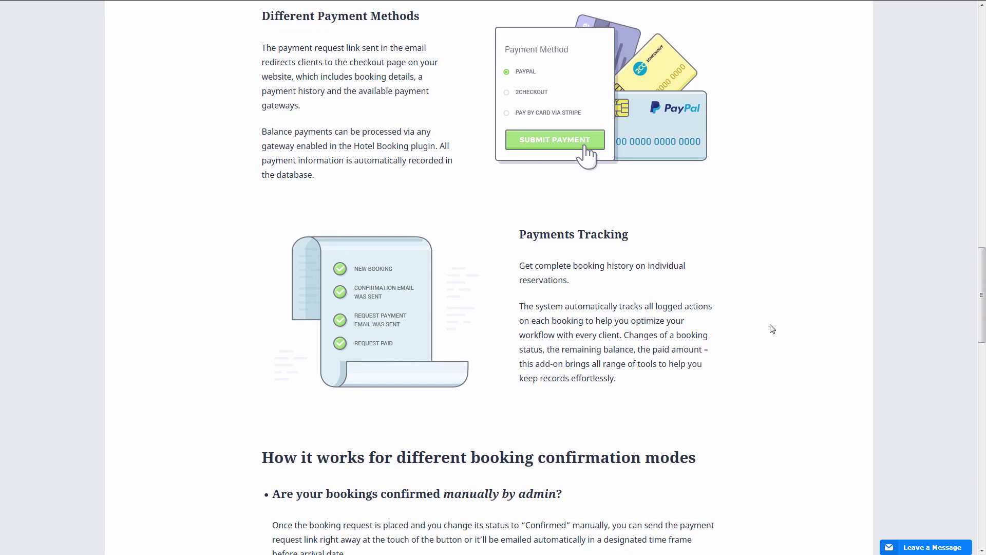
scroll(771, 329, down, 1)
scroll(771, 329, down, 2)
scroll(772, 329, down, 1)
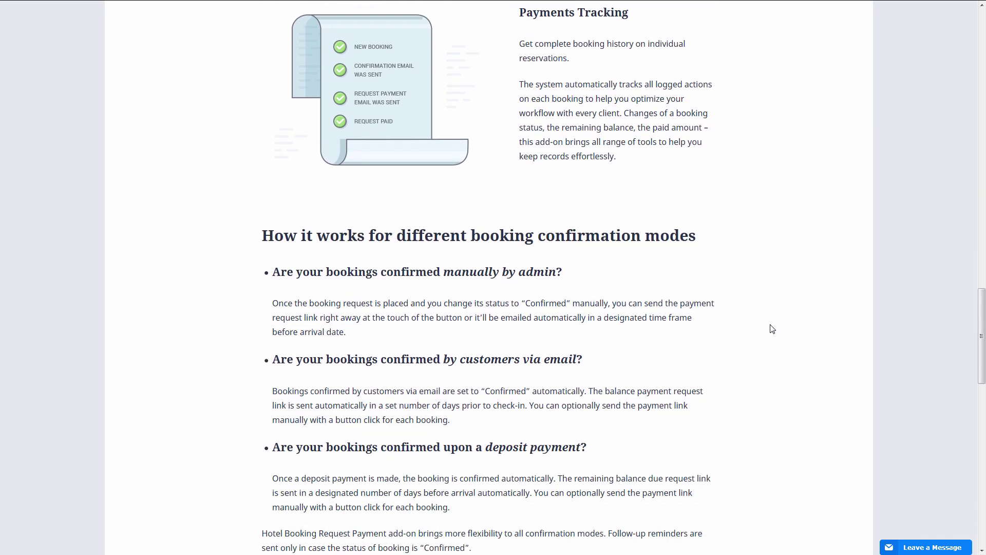
scroll(771, 329, down, 1)
scroll(771, 328, down, 1)
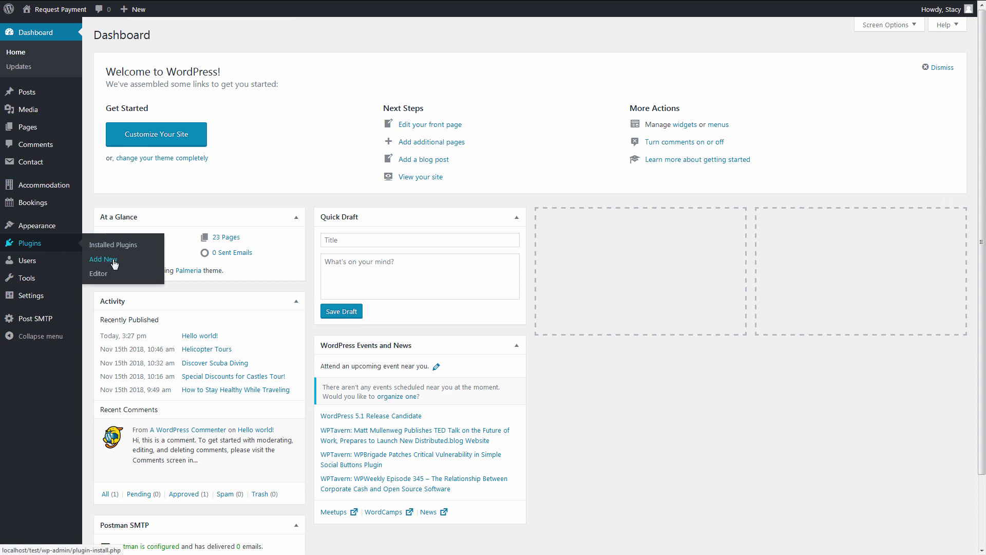
Upload, install and activate the Hotel Booking Payment Request zip, then create its checkout page
click(114, 264)
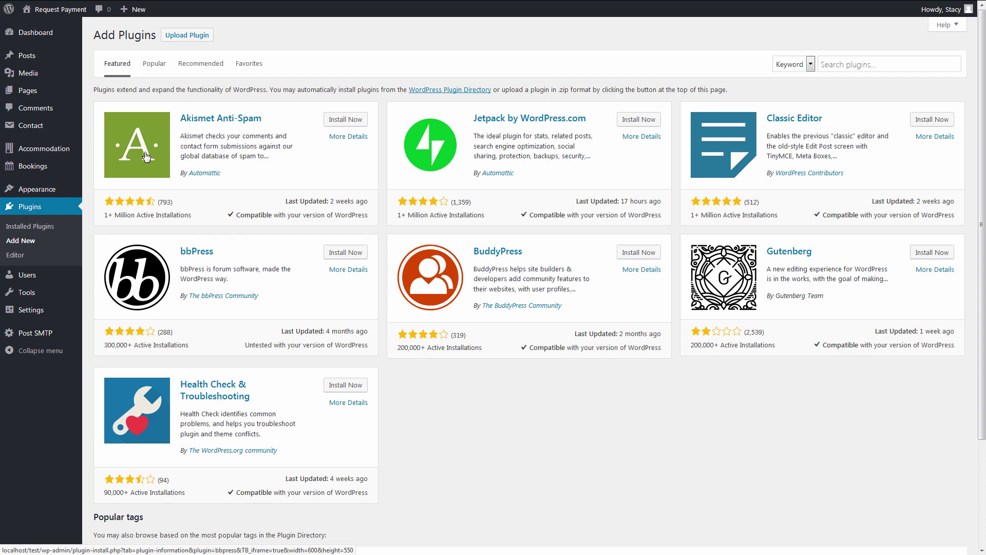
click(187, 36)
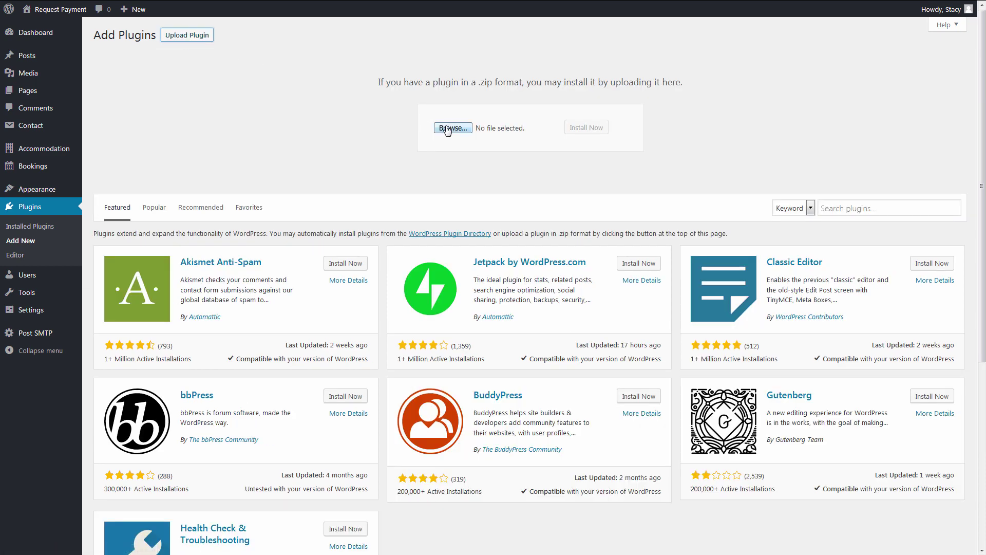
click(456, 147)
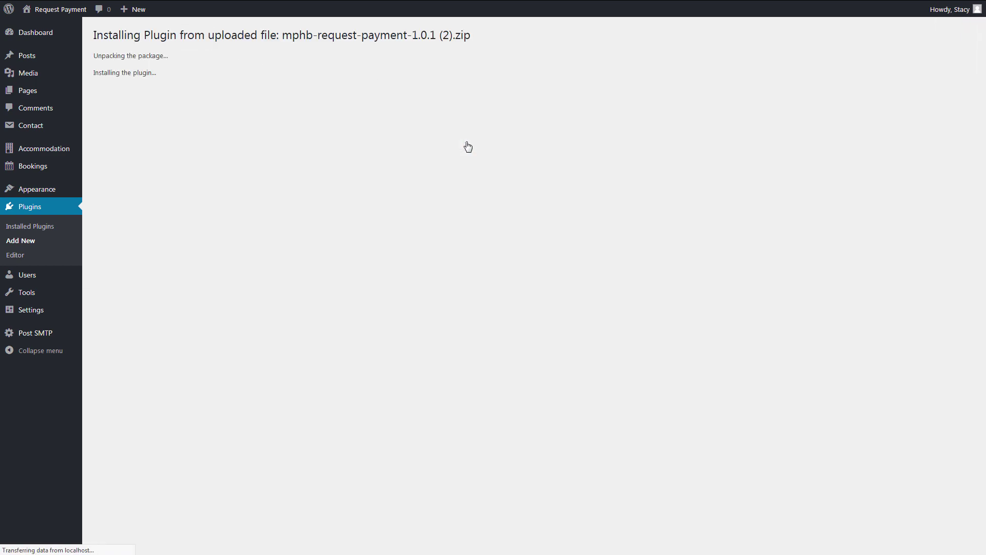
click(119, 110)
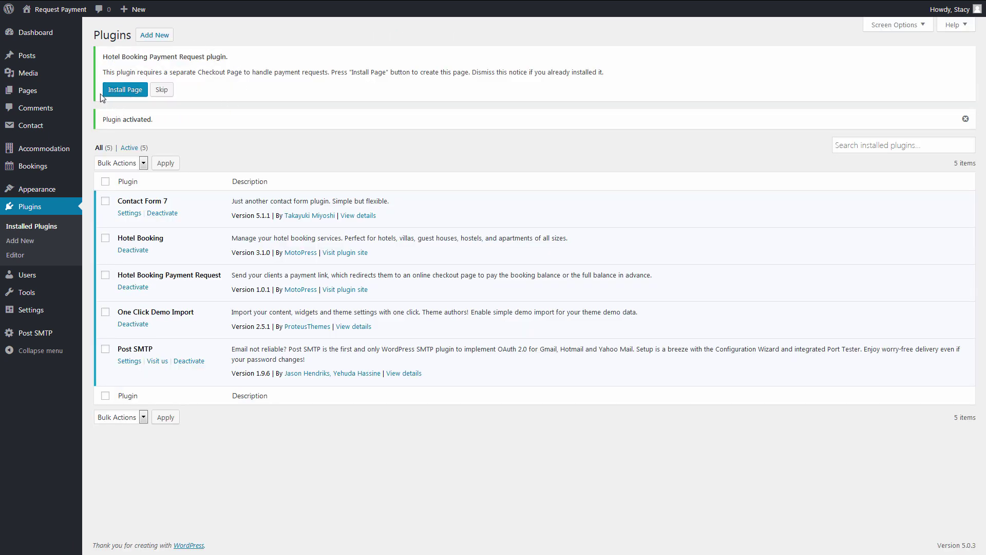
click(129, 94)
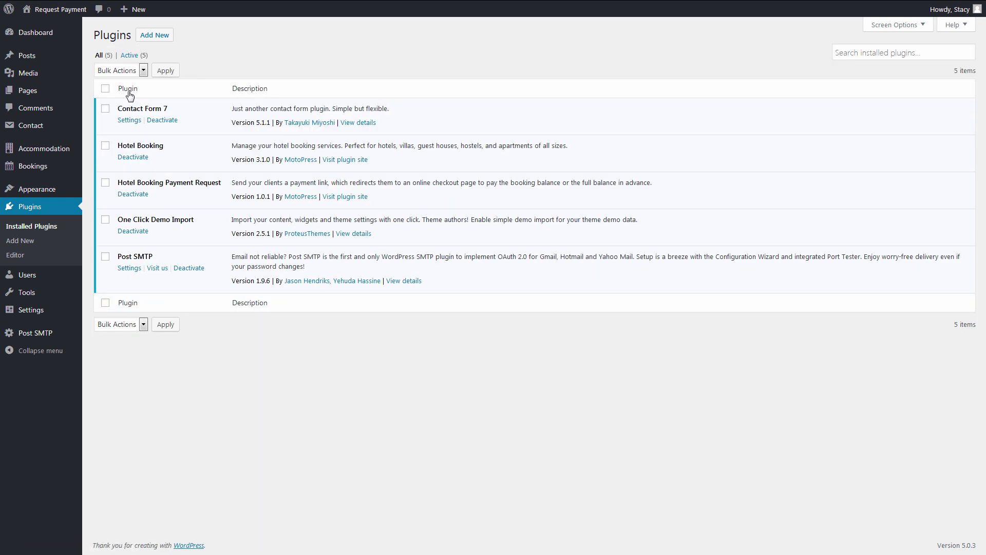
Open the Payment Request page from the All Pages list for editing
click(66, 93)
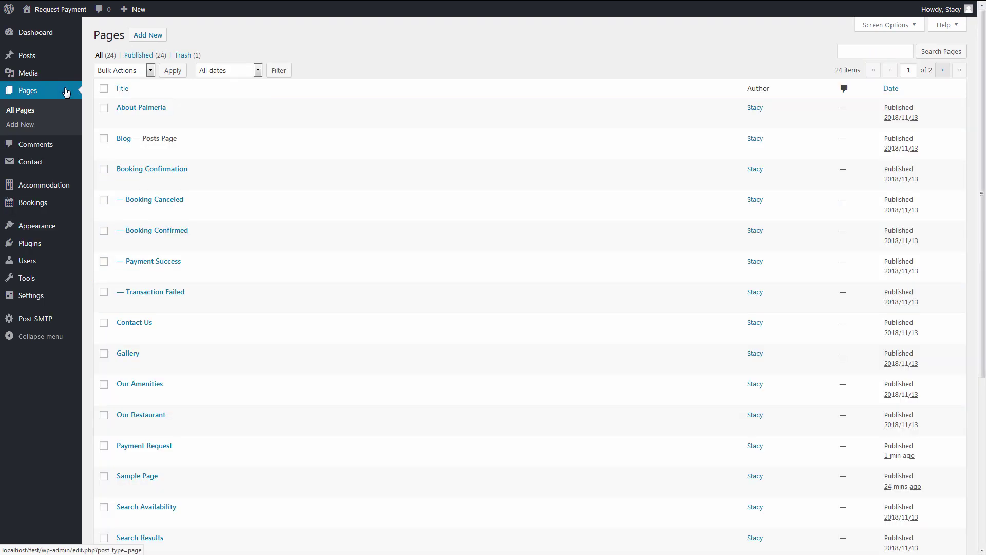
scroll(65, 92, down, 2)
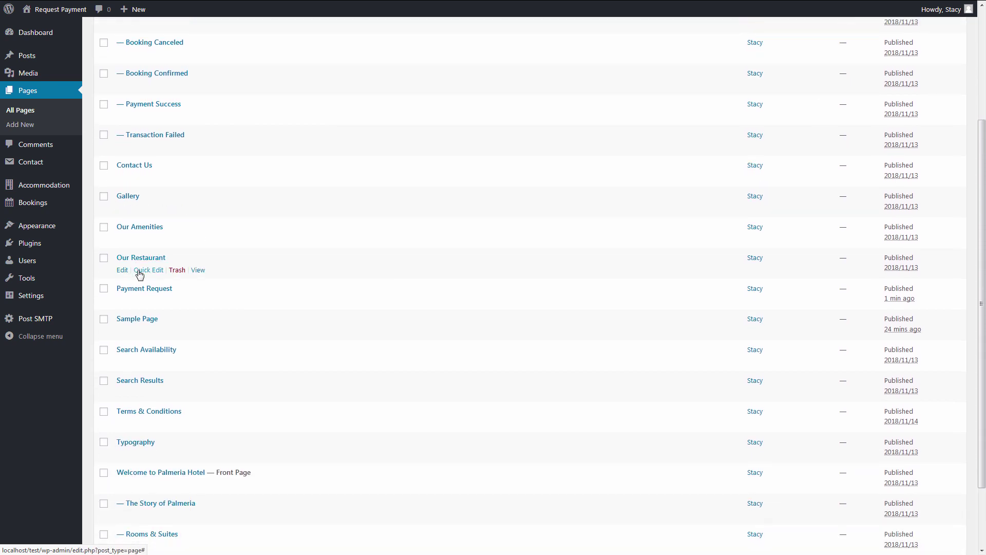
click(152, 291)
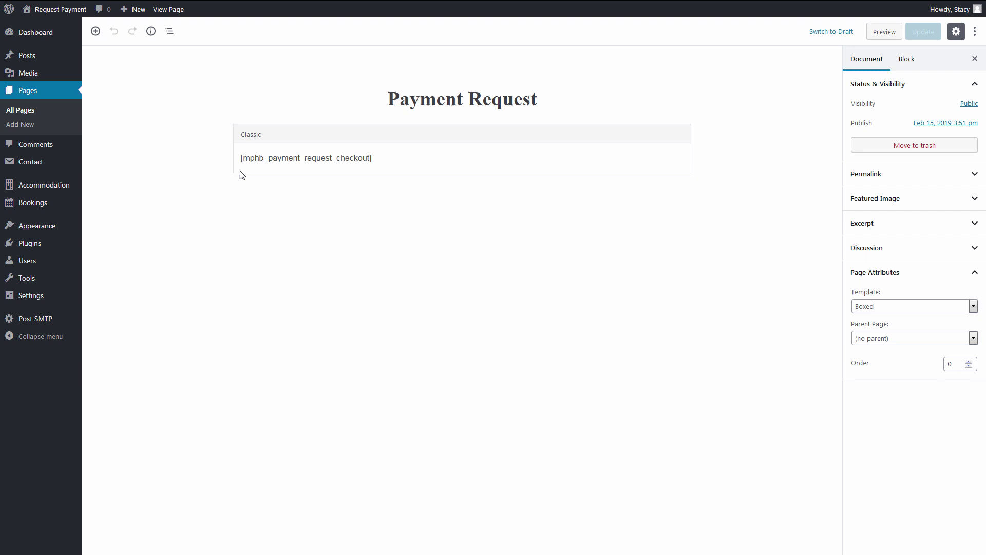
mouse_move(43, 185)
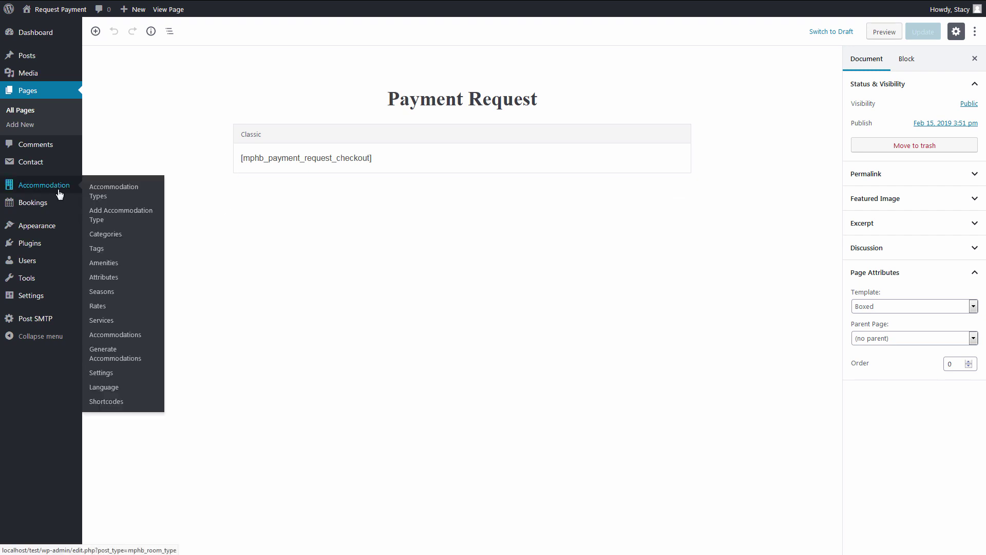
Open the Payment Request extension settings and keep Payment Request as the payment page
click(106, 375)
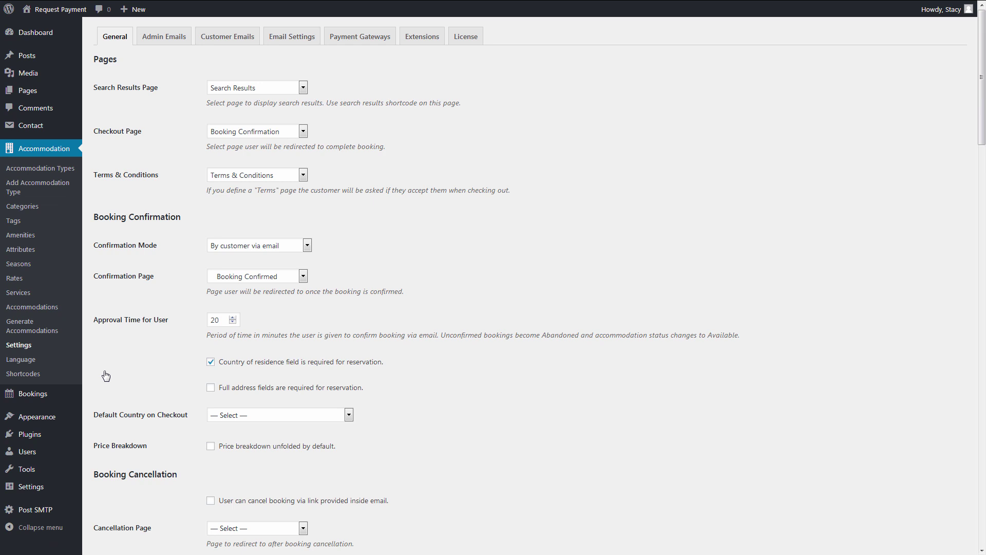
click(423, 39)
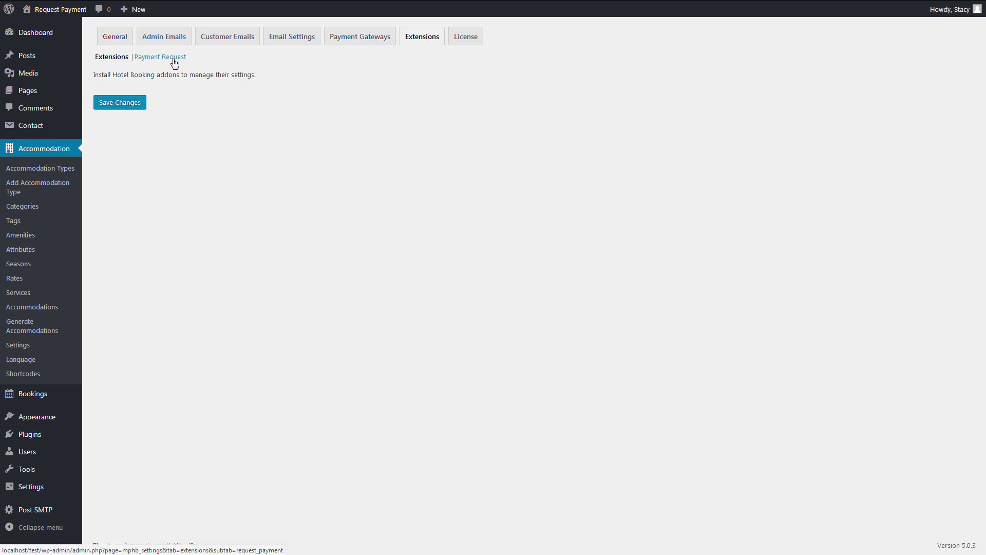
click(174, 61)
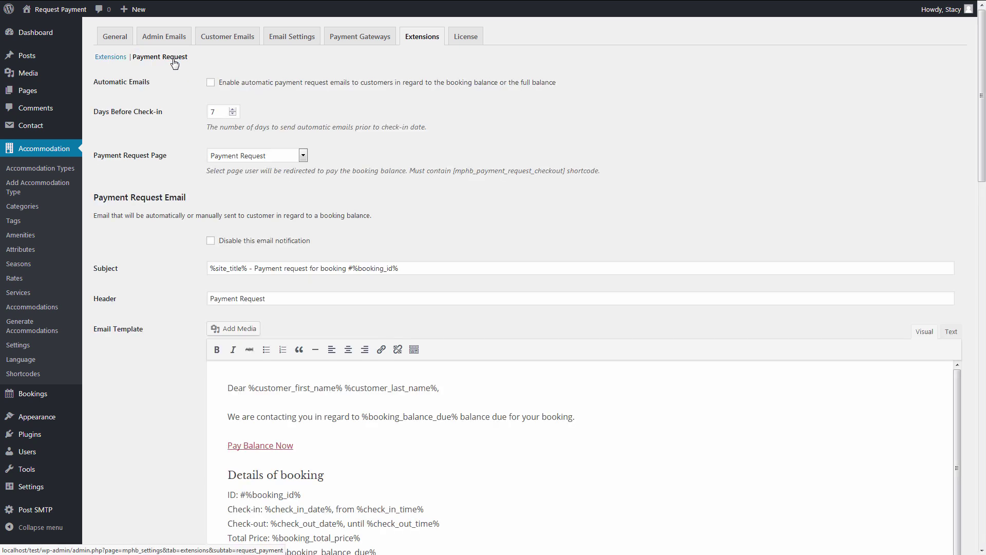
click(303, 158)
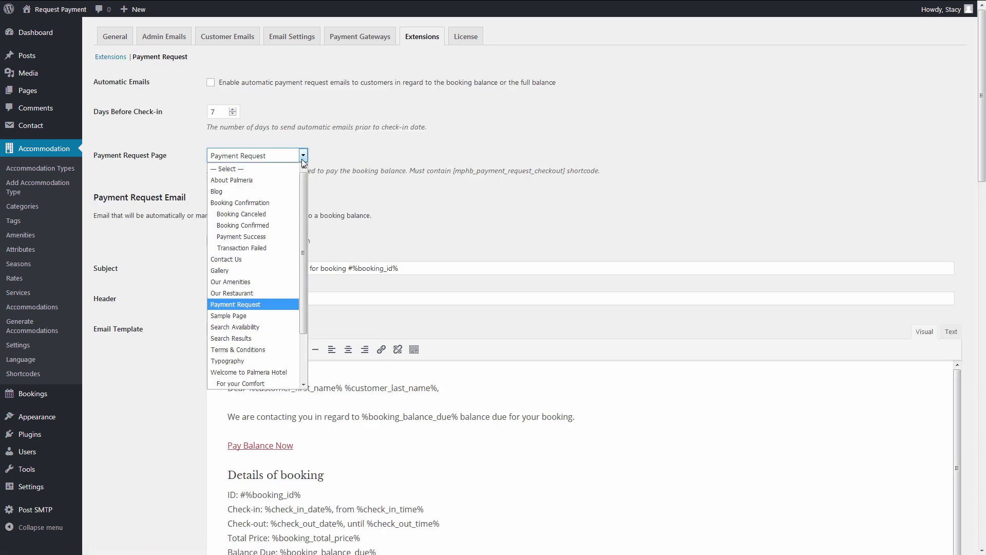
click(336, 158)
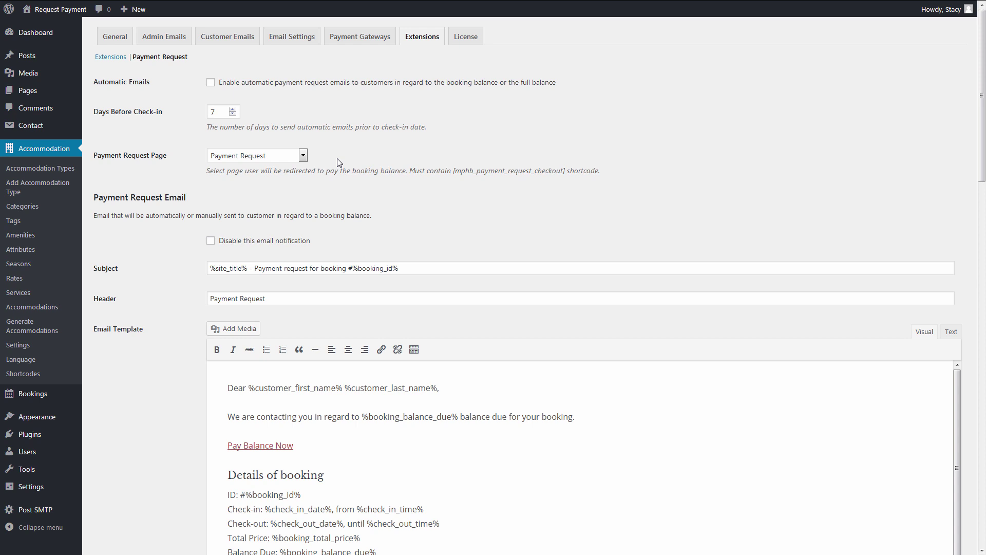
Raise Days Before Check-in to 1 and leave Automatic Emails turned off
click(209, 84)
click(233, 109)
click(235, 117)
click(211, 83)
click(330, 140)
scroll(329, 141, down, 3)
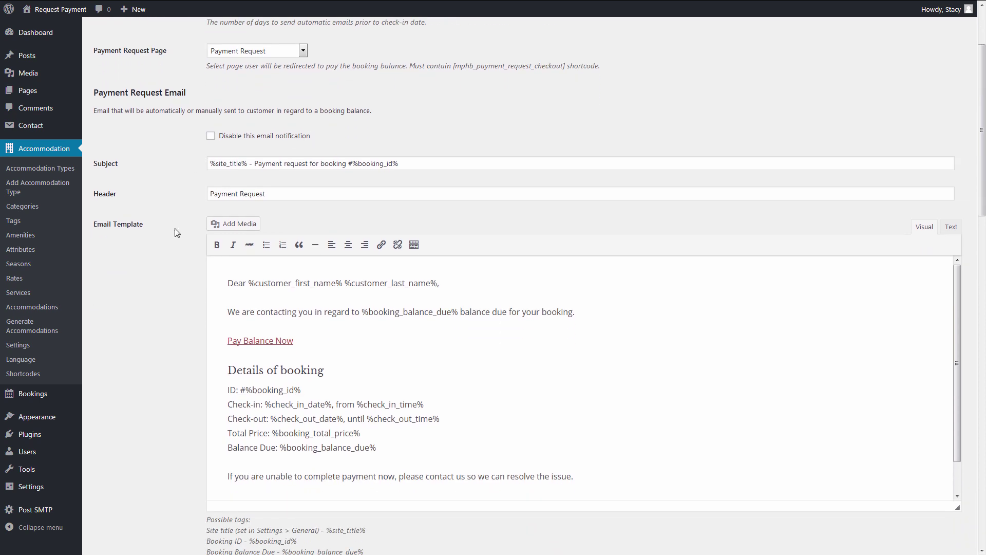
scroll(622, 353, down, 1)
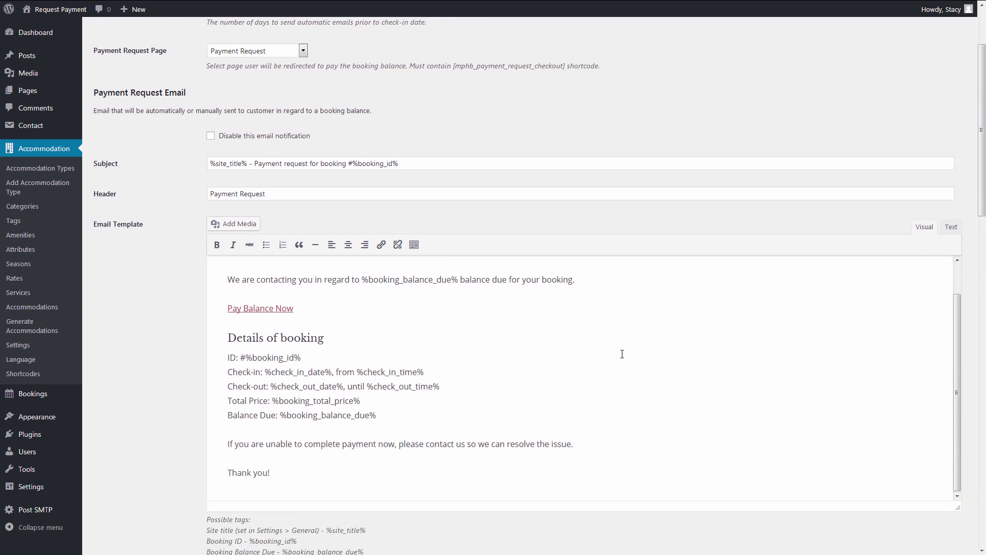
scroll(123, 391, down, 3)
scroll(124, 391, down, 5)
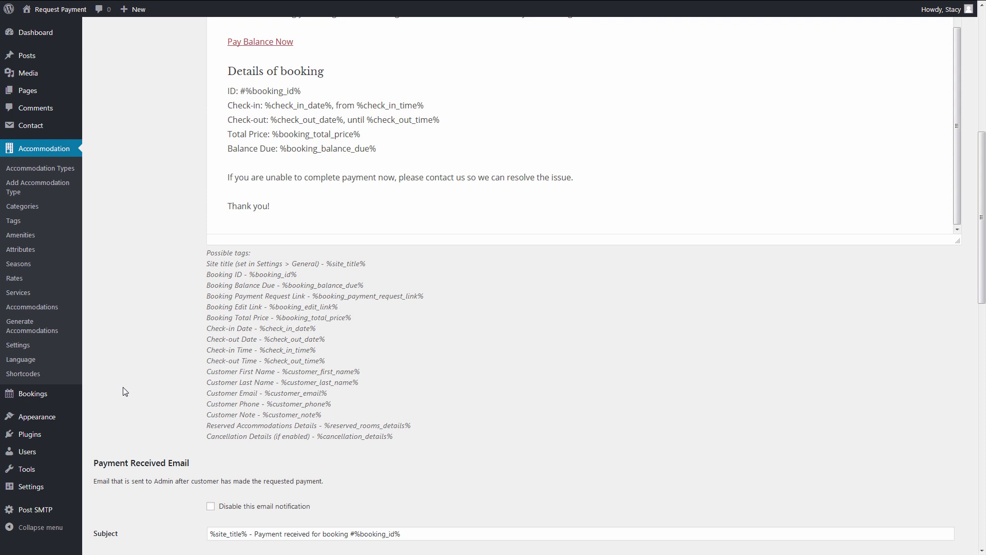
scroll(123, 391, down, 5)
scroll(124, 390, down, 5)
scroll(176, 346, down, 2)
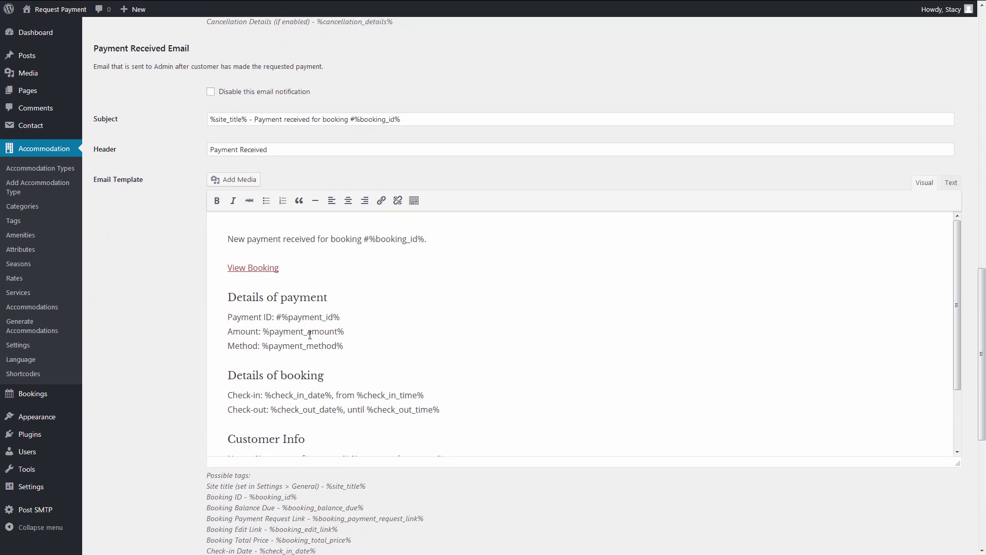
scroll(529, 350, down, 1)
scroll(529, 351, down, 1)
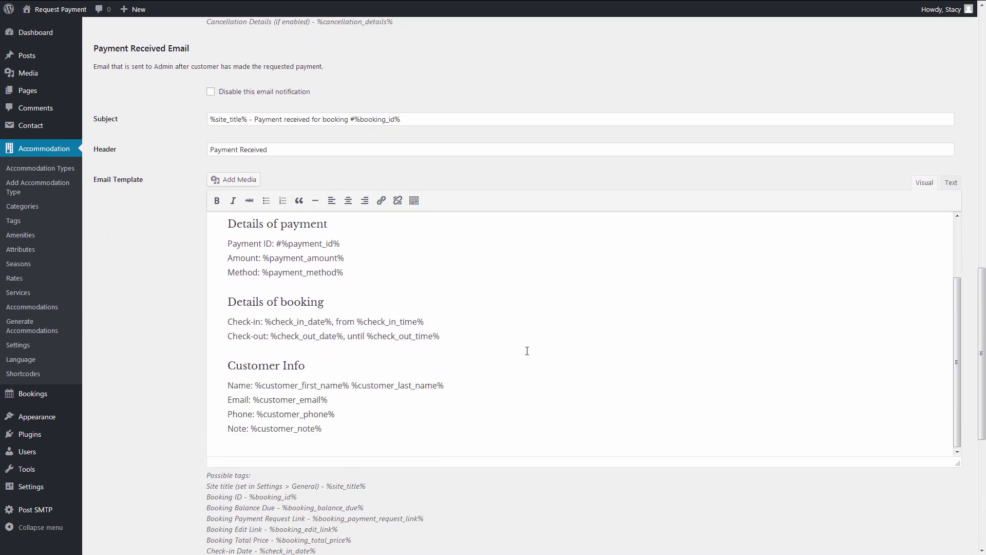
scroll(154, 396, down, 2)
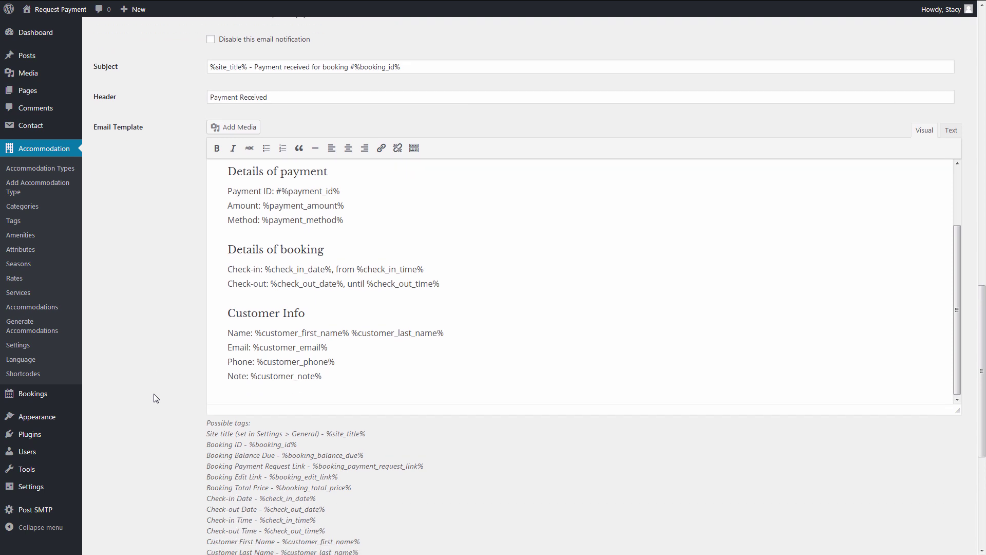
scroll(154, 397, up, 3)
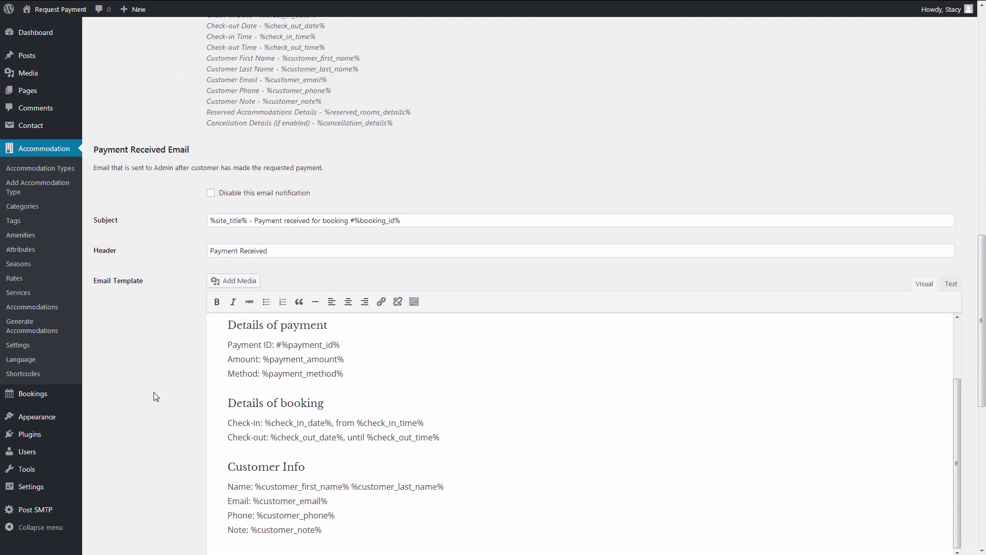
scroll(154, 397, up, 2)
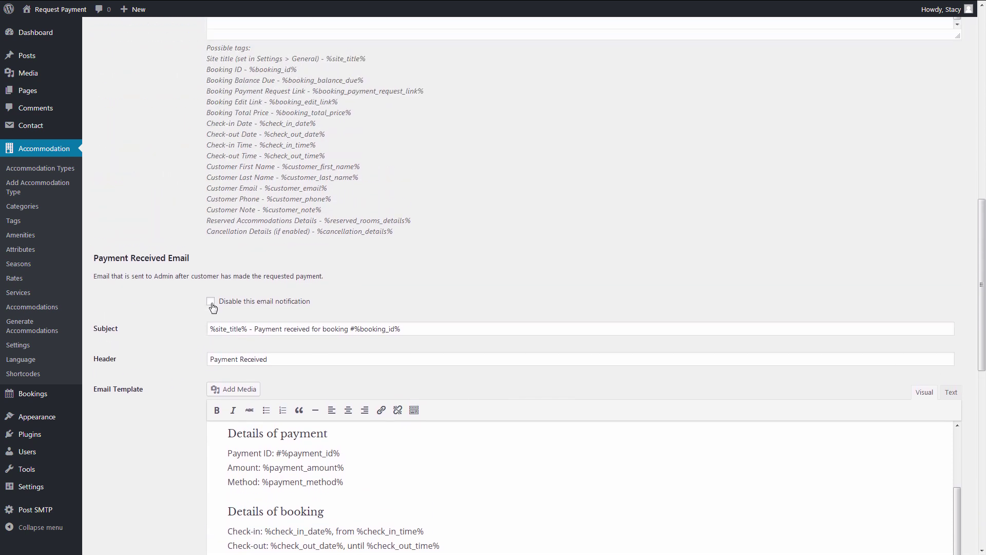
scroll(212, 307, up, 3)
scroll(212, 312, up, 4)
scroll(210, 322, up, 5)
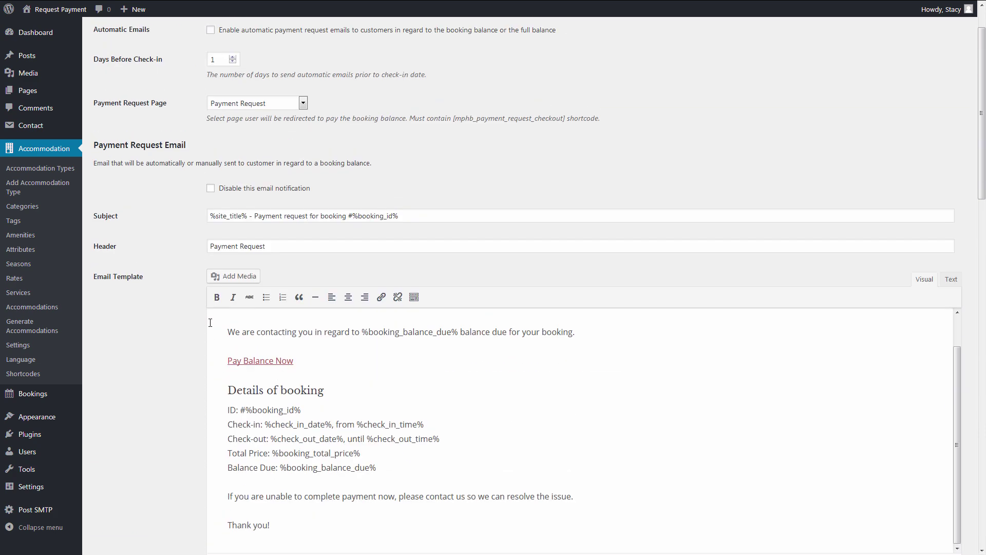
scroll(209, 322, up, 2)
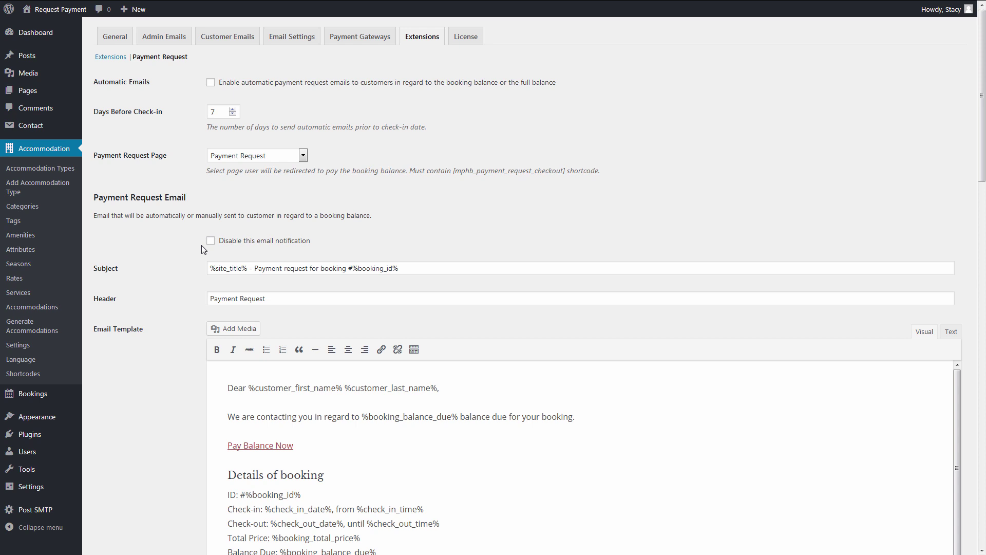
Confirm Booking Confirmation is the checkout page and open that page for editing
click(351, 40)
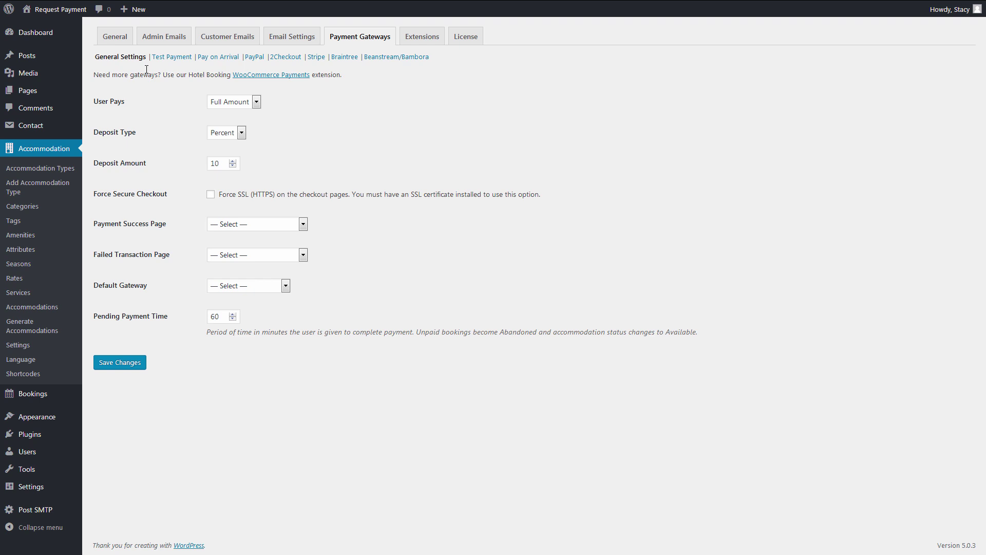
click(124, 45)
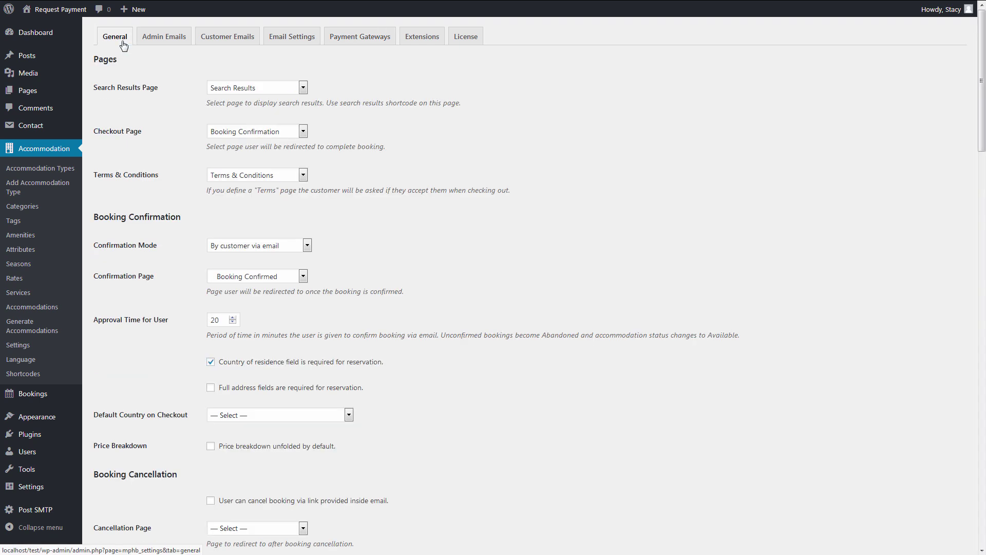
click(306, 133)
click(327, 134)
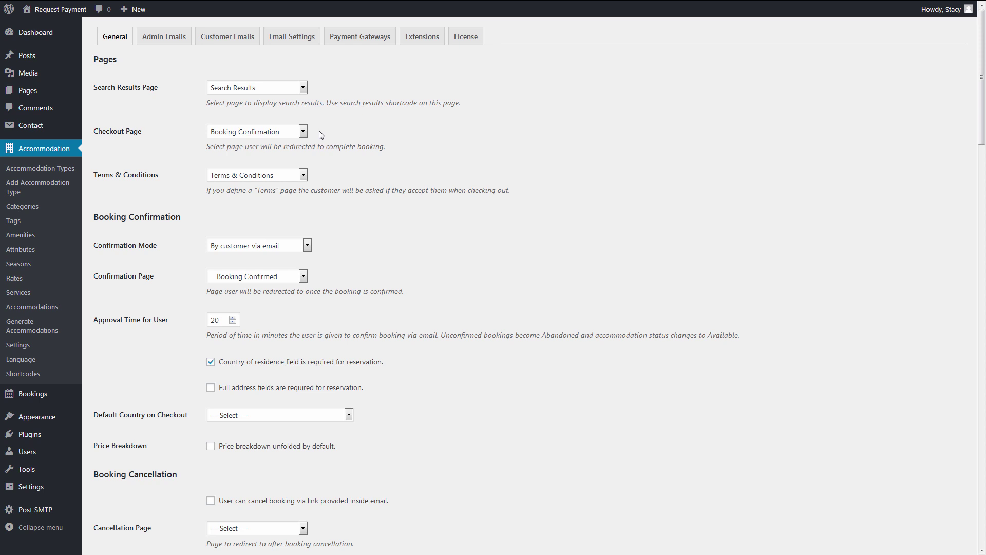
mouse_move(27, 90)
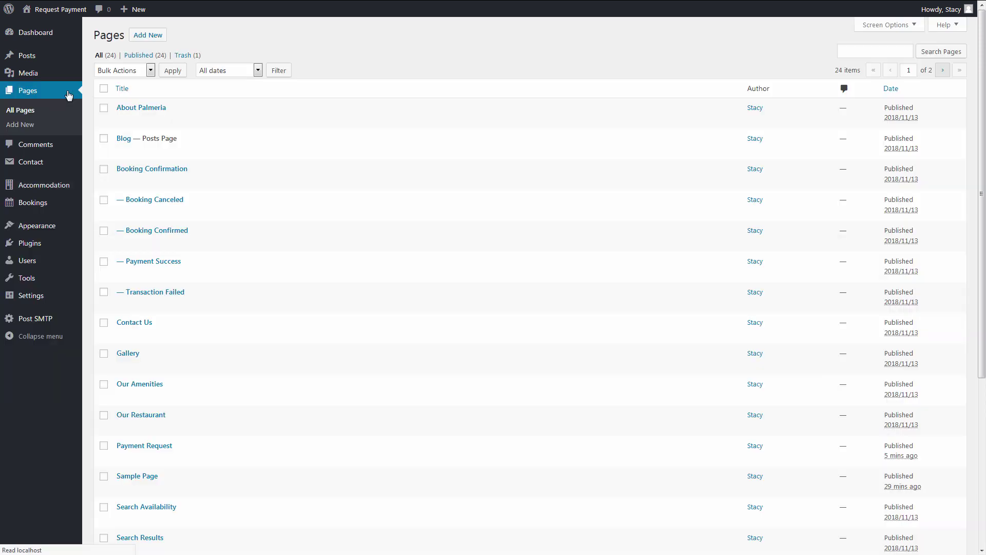
click(158, 169)
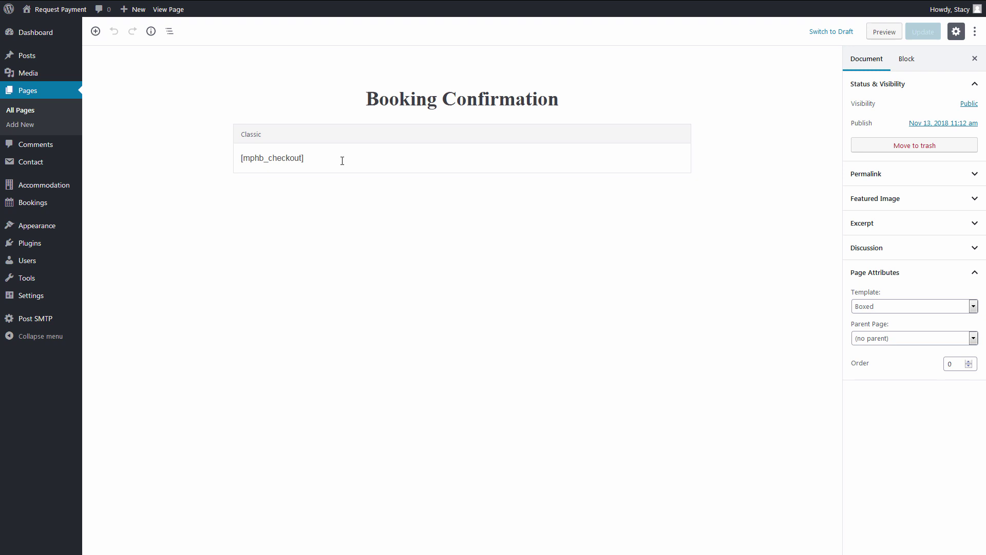
mouse_move(43, 185)
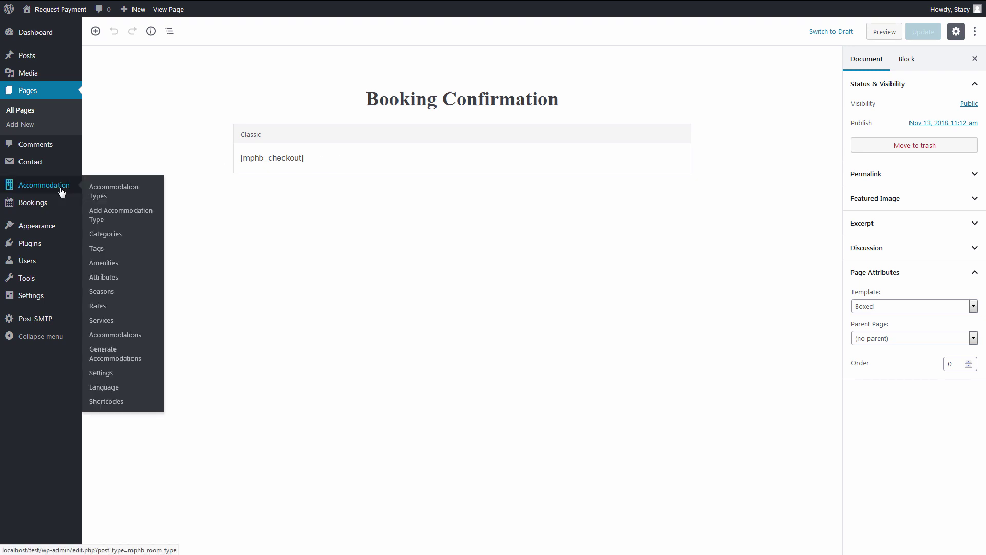
Keep the booking Confirmation Mode as confirmation by customer via email
click(101, 373)
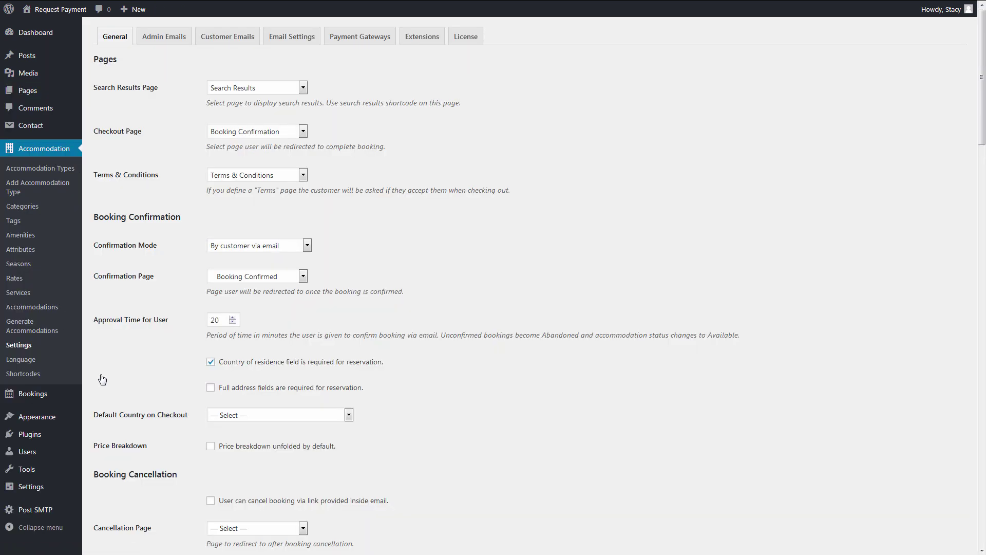
click(308, 245)
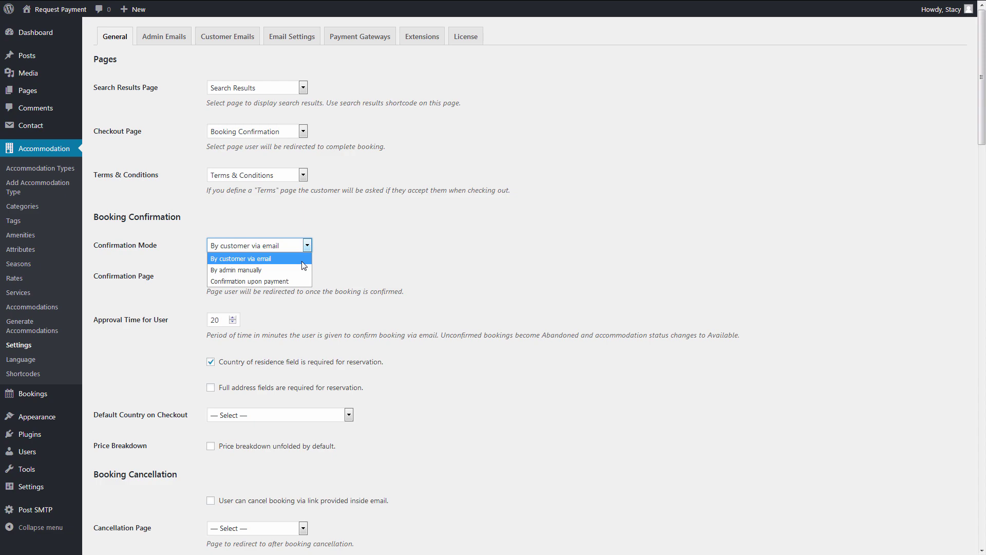
click(302, 260)
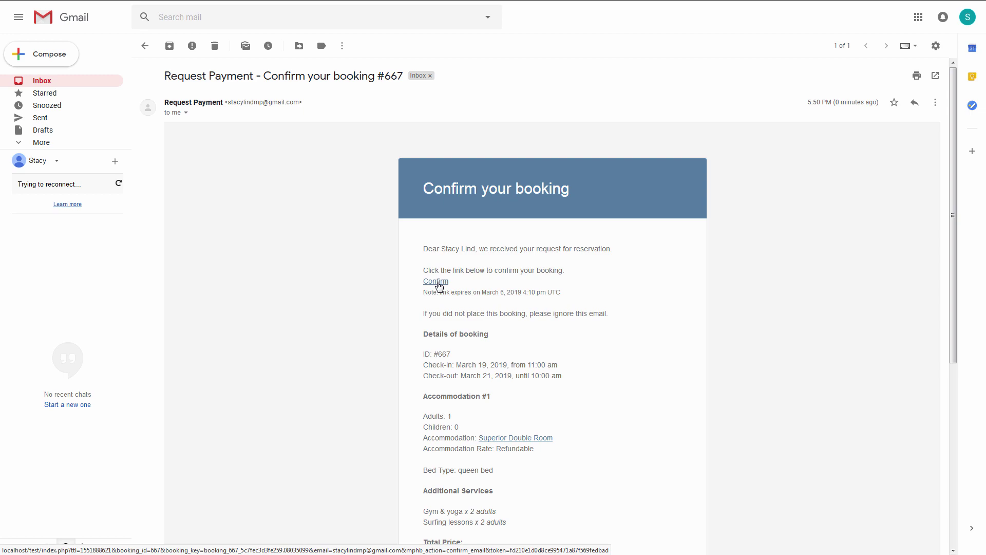
Click the Confirm link in the 'Confirm your booking #667' email
click(437, 282)
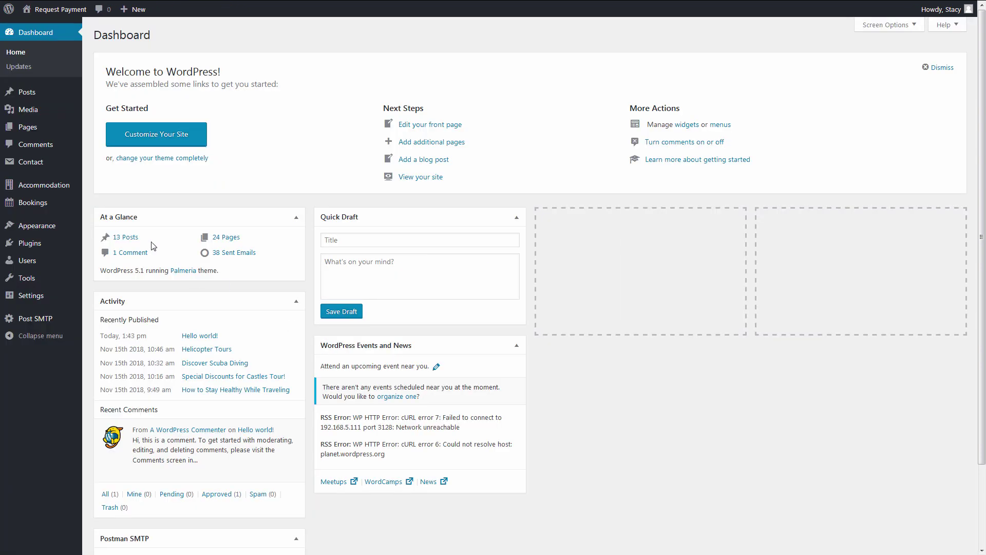
mouse_move(33, 202)
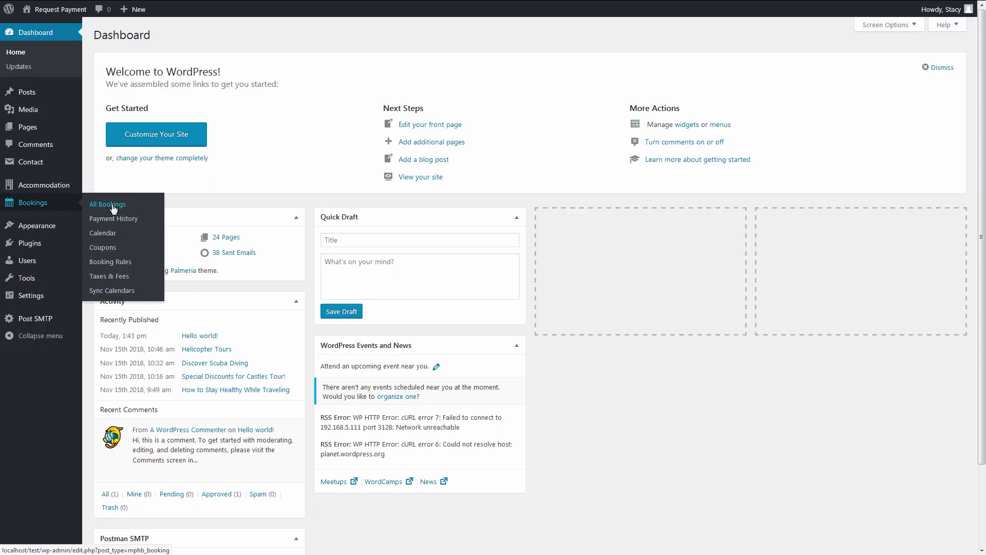
Edit booking #667, send its payment request, and open Pay Balance Now from the email
click(113, 208)
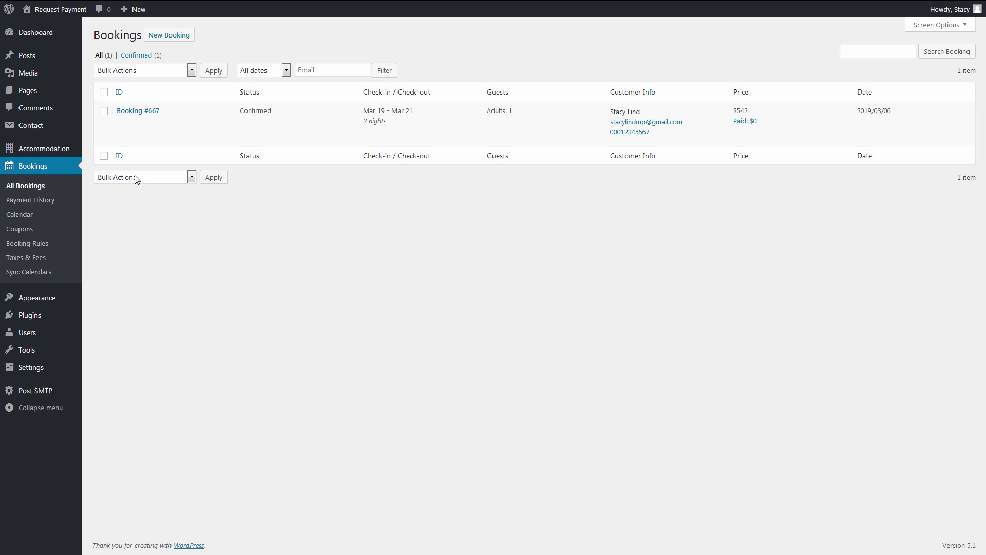
click(146, 117)
scroll(559, 154, down, 3)
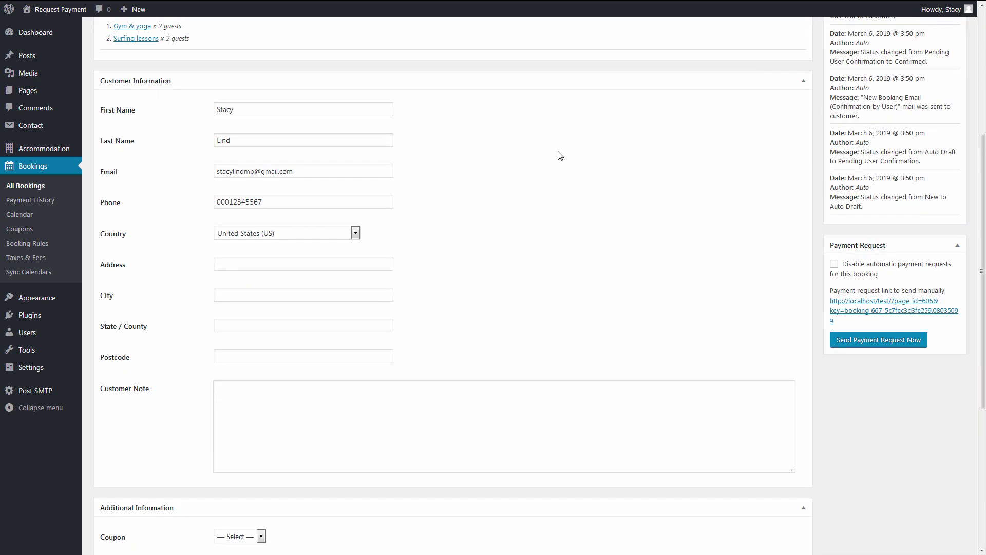
scroll(557, 151, down, 4)
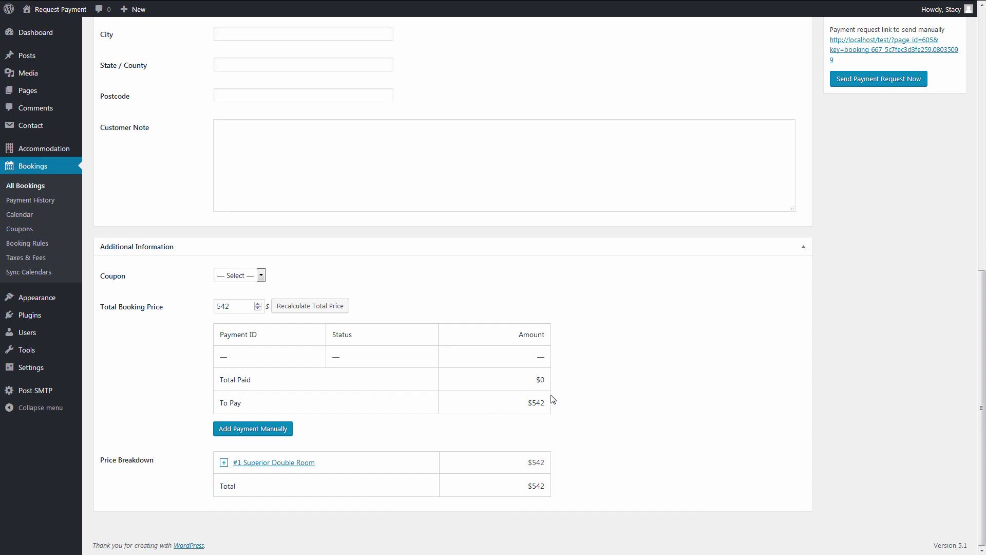
scroll(778, 370, up, 3)
scroll(783, 365, up, 2)
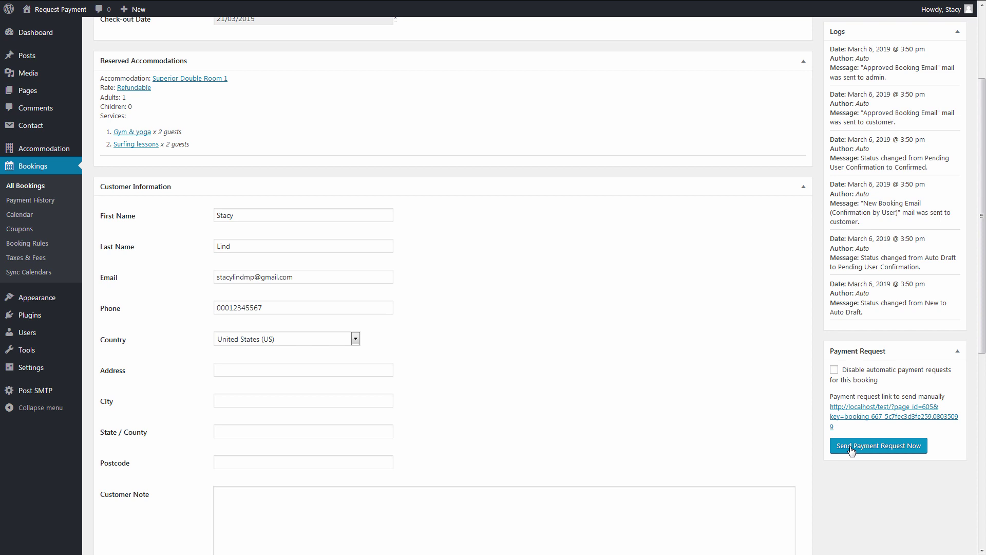
scroll(851, 451, up, 3)
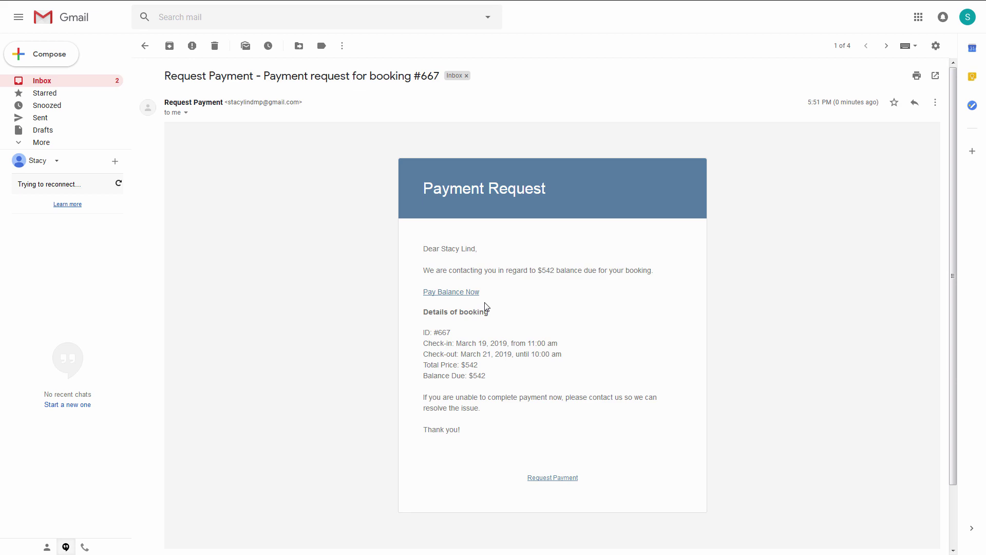
click(471, 293)
scroll(590, 330, down, 3)
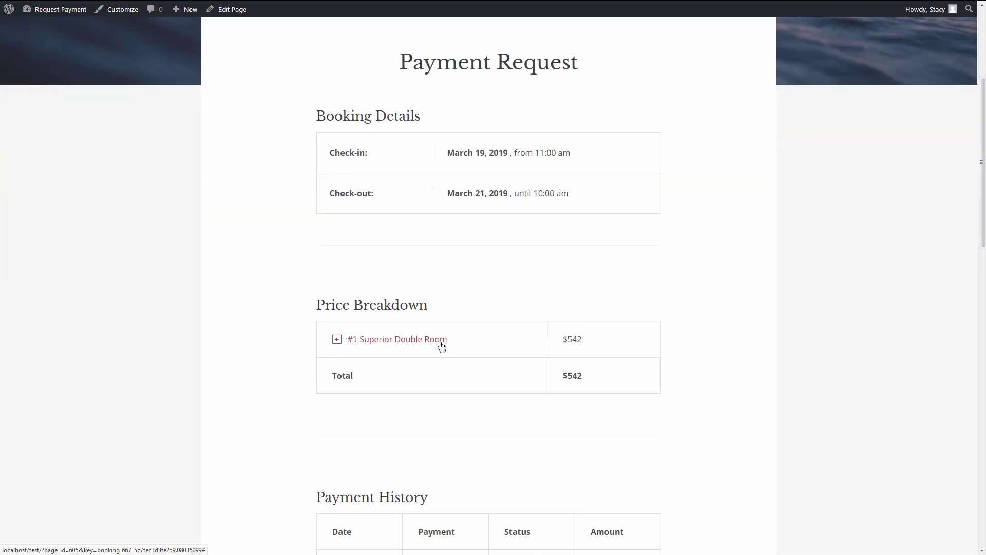
Pay booking #667's $542 balance by Test Payment and view completed payment #673
click(442, 346)
scroll(442, 347, down, 2)
scroll(441, 347, down, 3)
scroll(442, 346, down, 3)
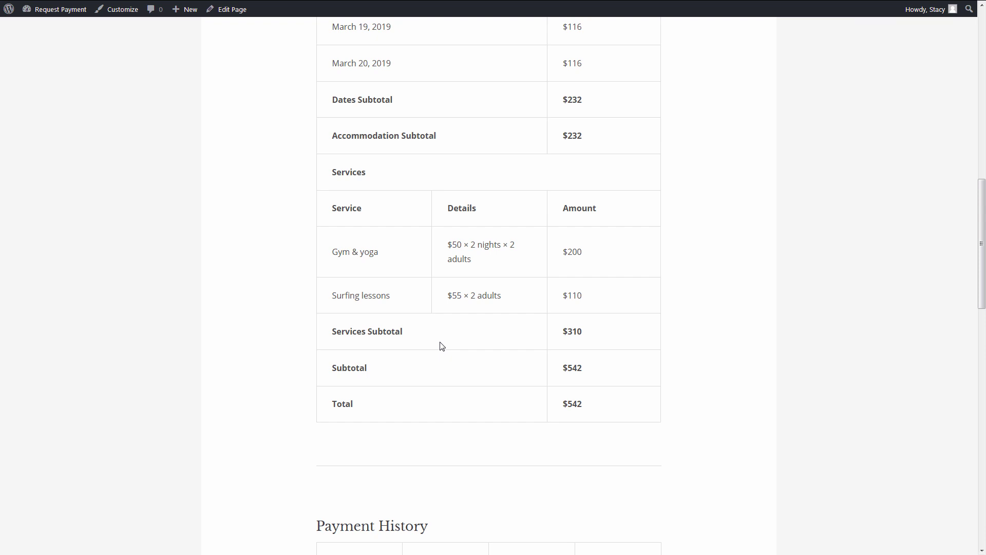
scroll(614, 416, down, 2)
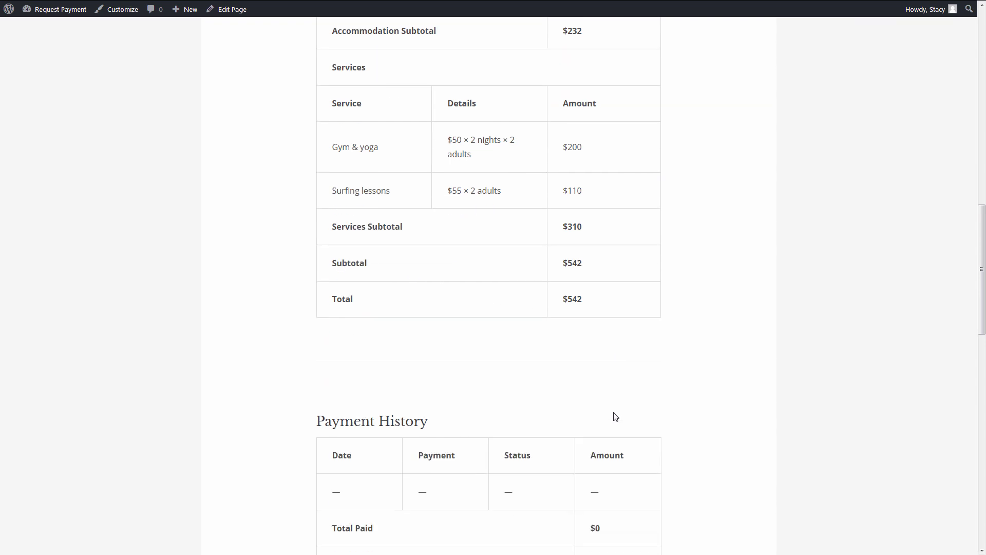
scroll(614, 416, down, 5)
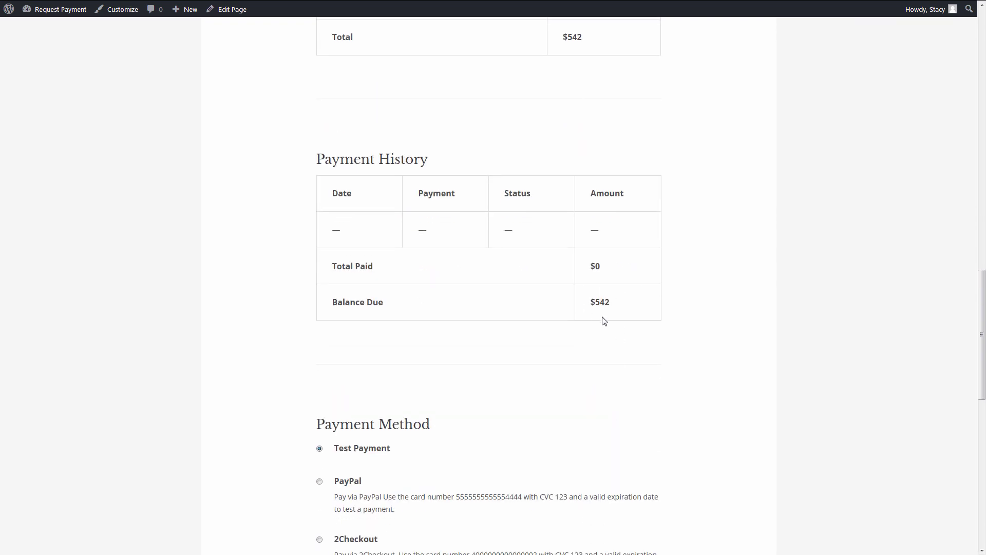
scroll(627, 332, down, 2)
scroll(412, 368, down, 2)
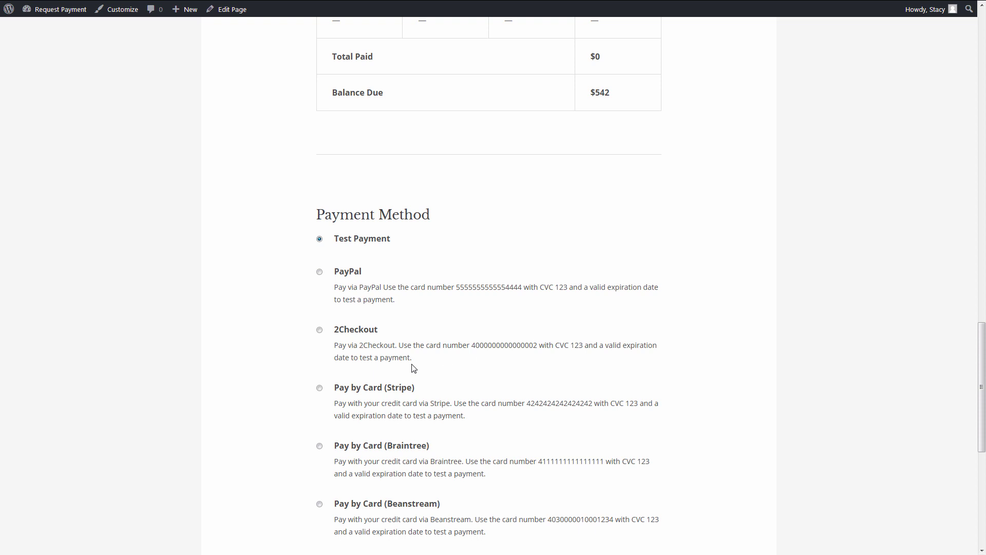
scroll(393, 396, down, 3)
click(387, 395)
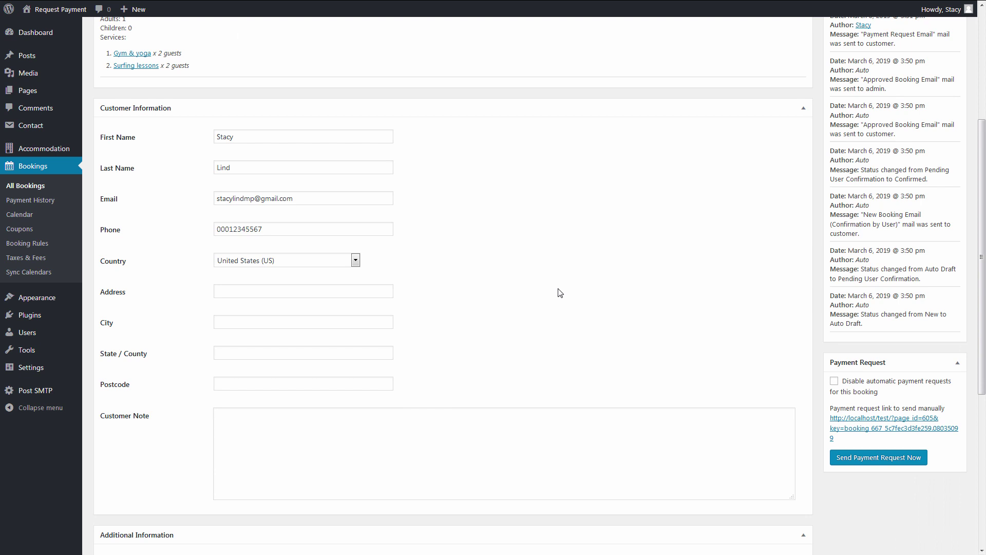
scroll(558, 291, down, 4)
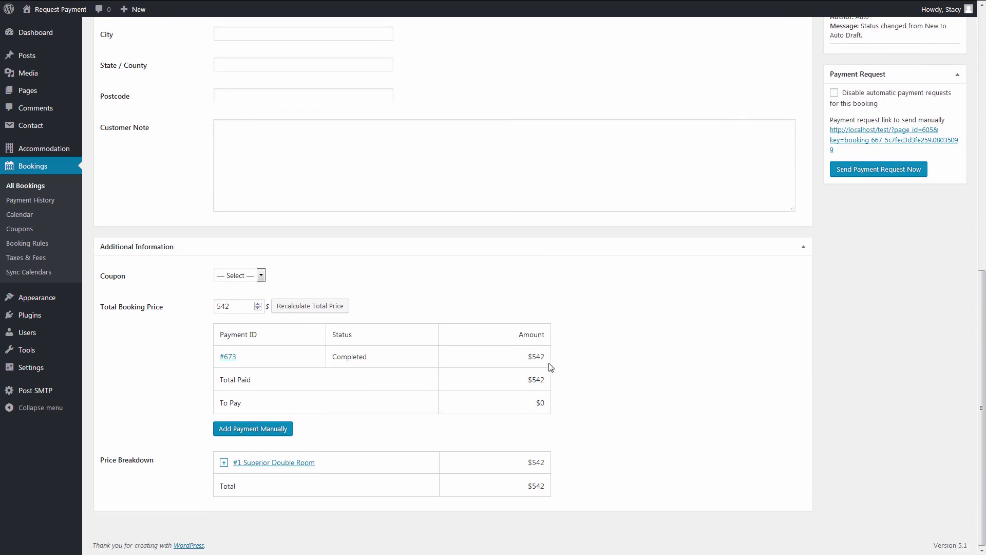
click(228, 361)
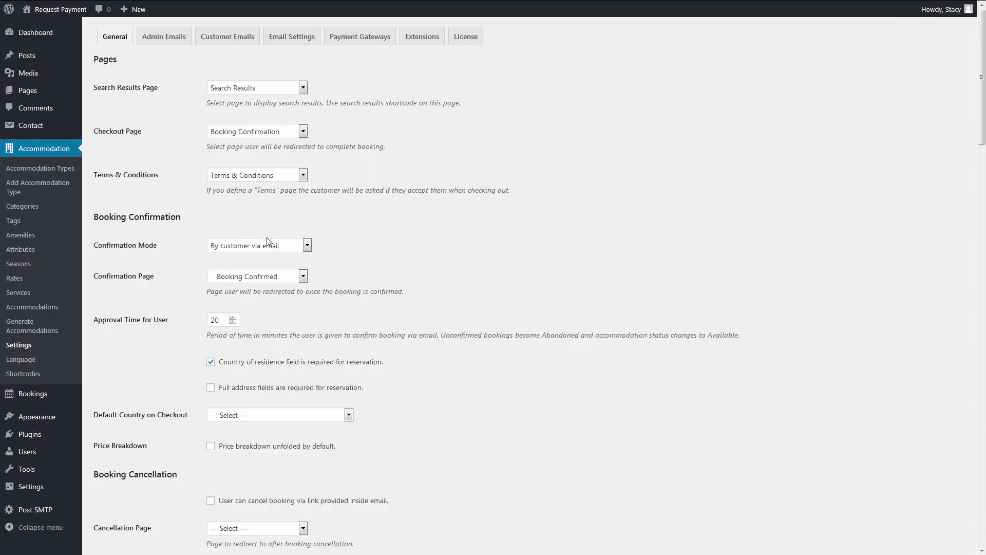
Set Confirmation Mode to 'By admin manually'
click(262, 245)
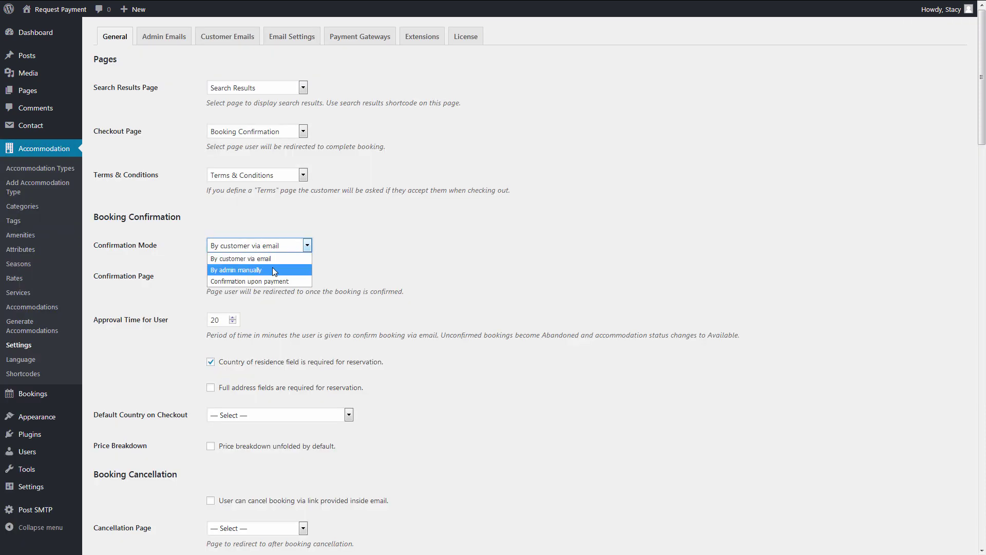
click(272, 270)
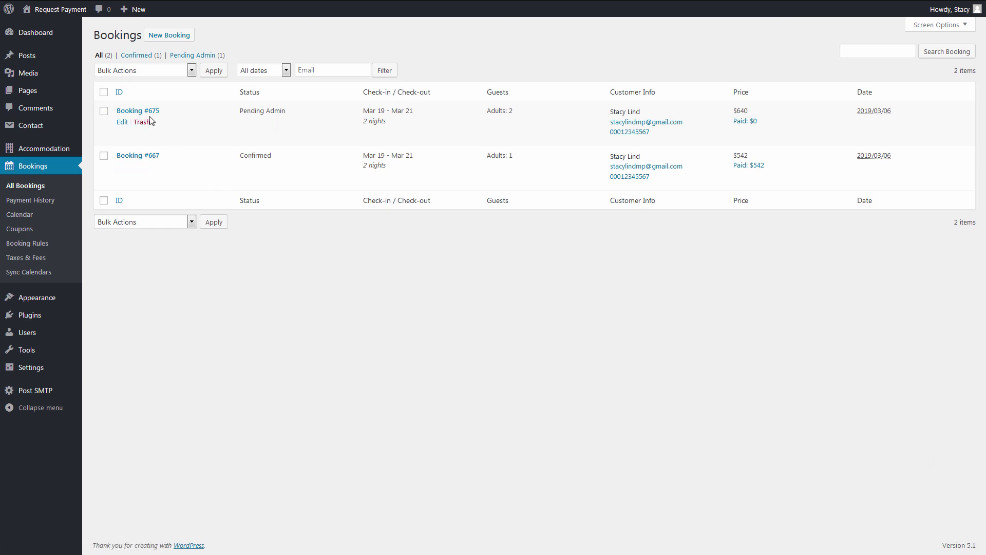
Set booking #675 to Confirmed, update it, and send its customer a payment request
click(145, 115)
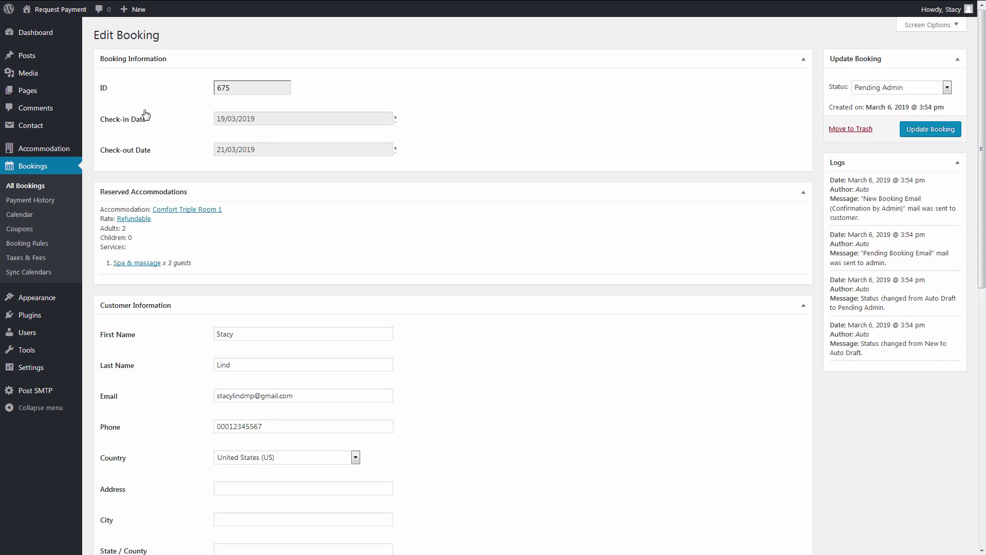
scroll(550, 195, down, 1)
scroll(550, 196, down, 4)
scroll(550, 195, down, 3)
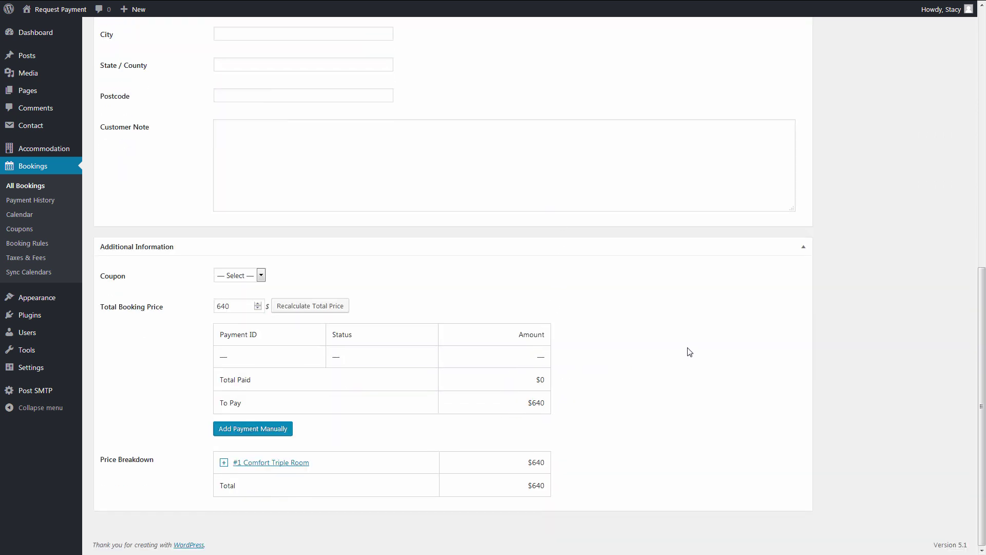
scroll(687, 349, up, 3)
scroll(689, 348, up, 3)
scroll(689, 349, up, 1)
click(897, 86)
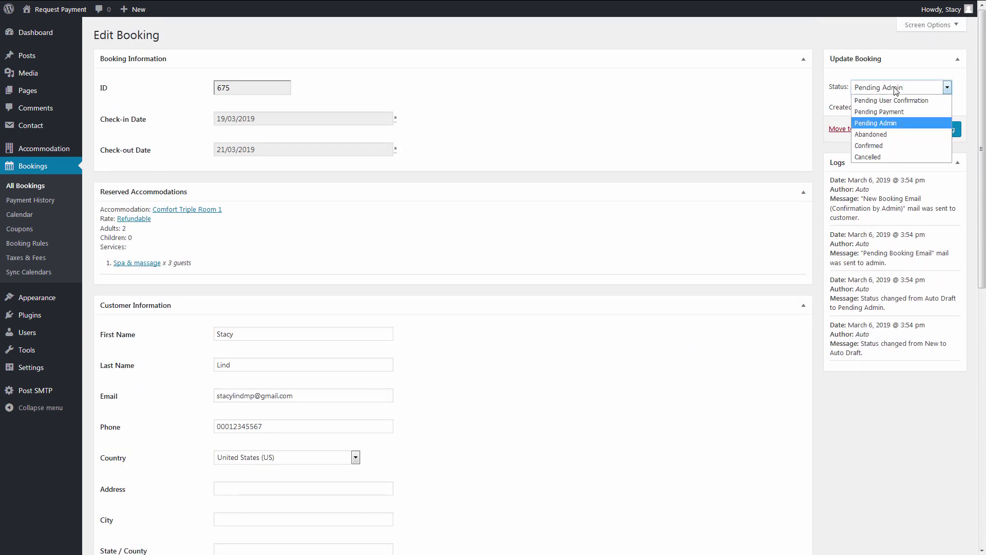
click(899, 145)
click(925, 130)
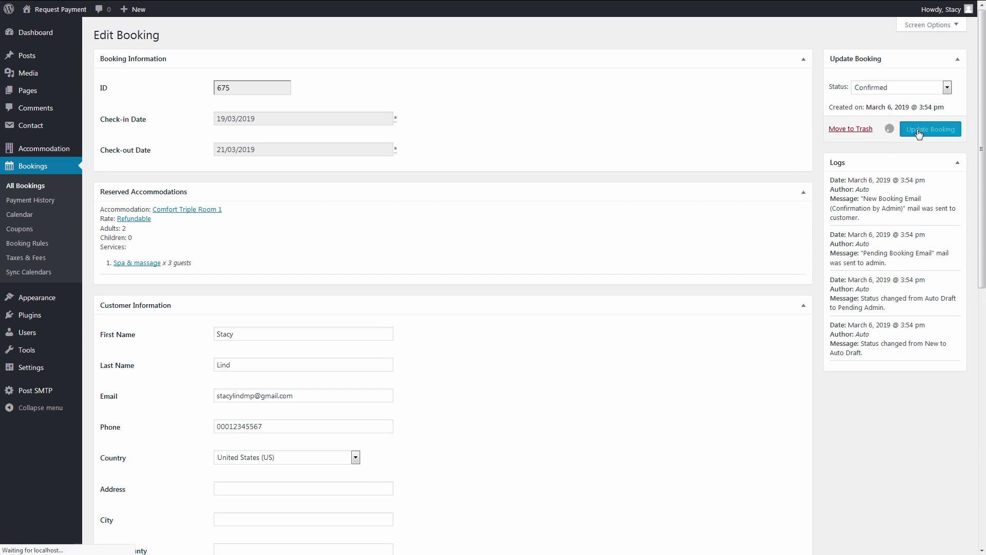
scroll(917, 229, down, 2)
scroll(894, 323, down, 2)
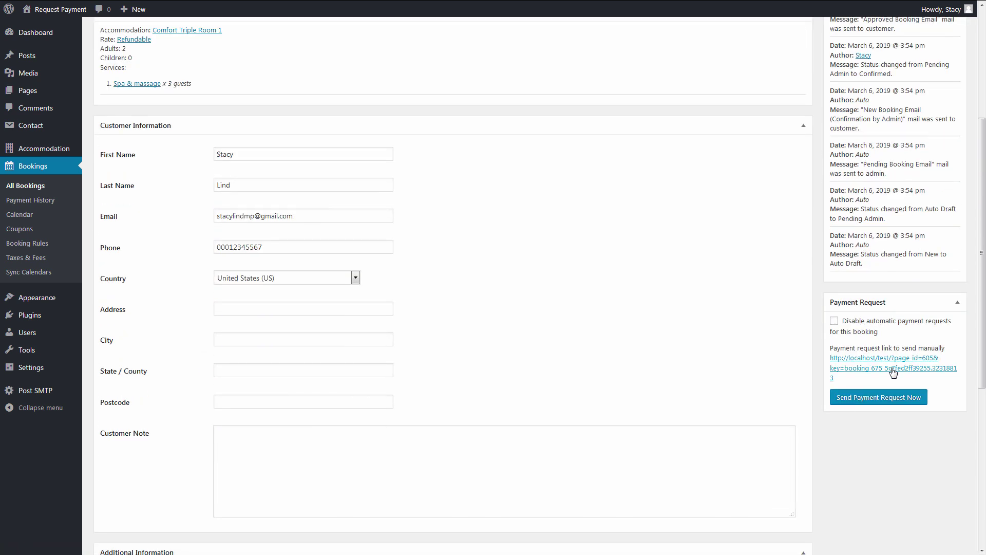
click(869, 397)
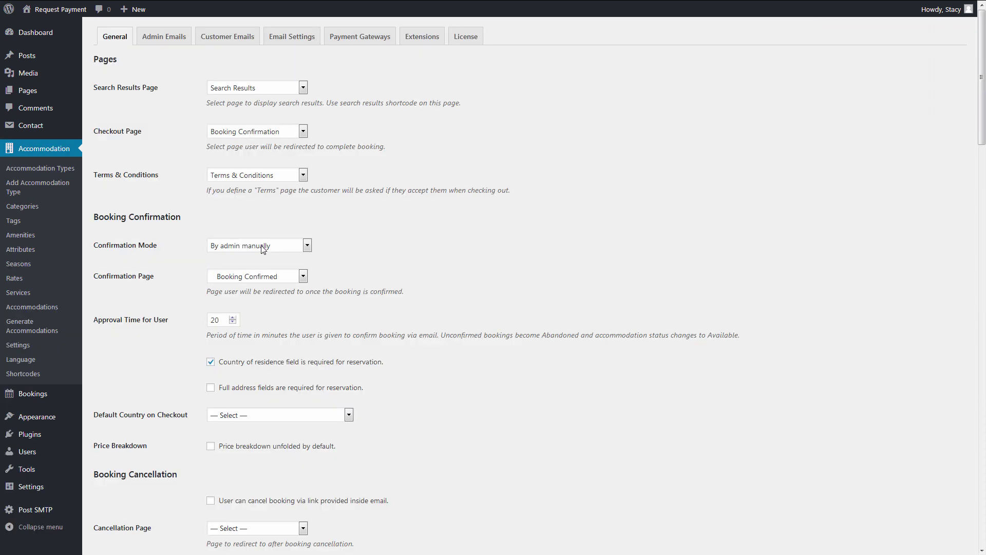
Set confirmation upon payment and a guest deposit, keeping Payment Success and Transaction Failed pages
click(263, 246)
click(262, 282)
click(368, 38)
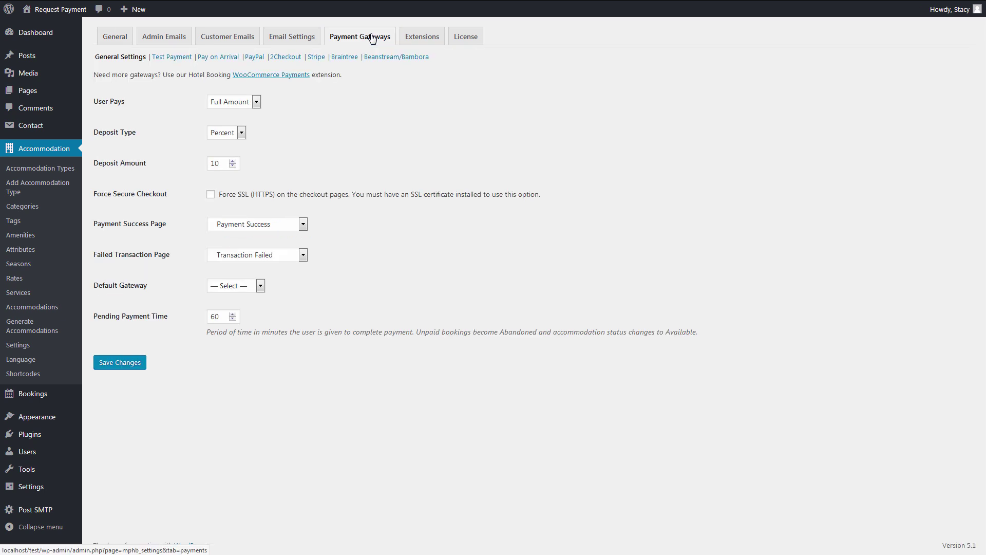
click(257, 102)
click(236, 125)
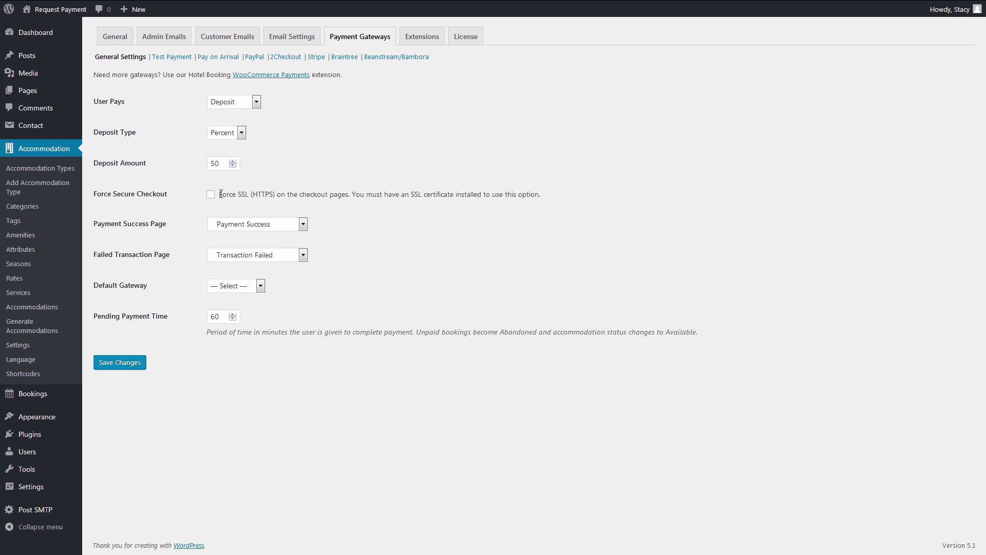
click(257, 224)
click(275, 224)
click(288, 252)
click(317, 252)
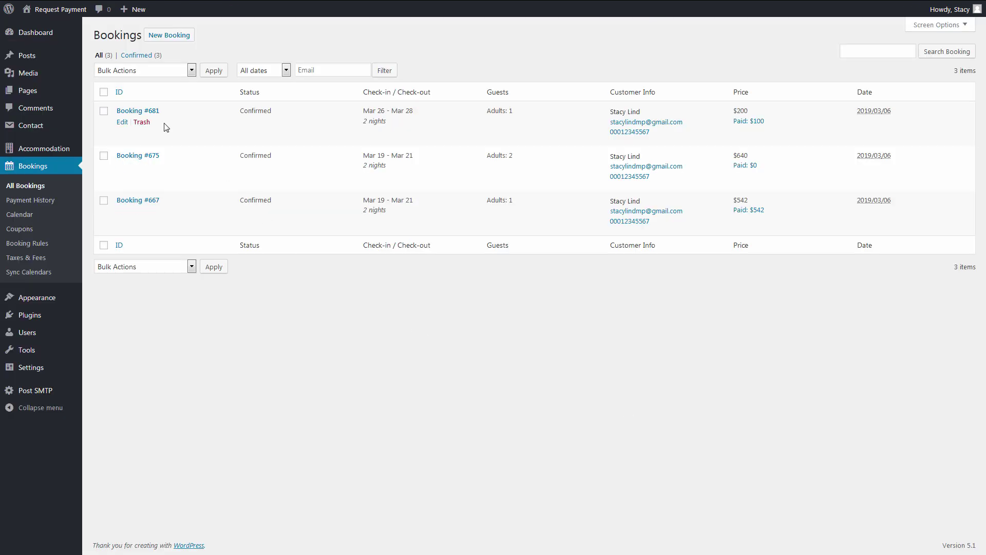
For booking #681, disable automatic payment requests, set total to 150, send a request, follow Pay Balance Due
click(151, 114)
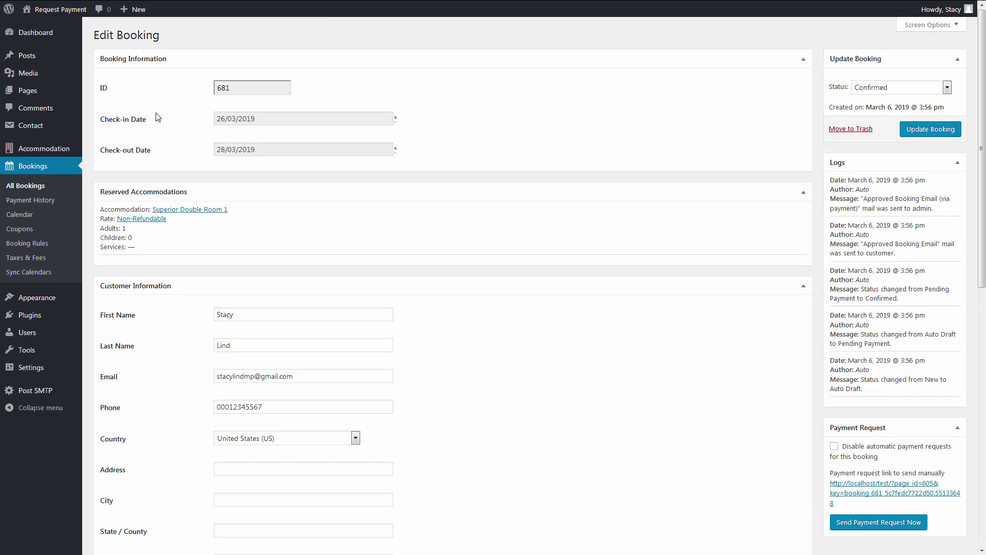
scroll(572, 285, down, 1)
scroll(572, 284, down, 2)
scroll(572, 284, down, 3)
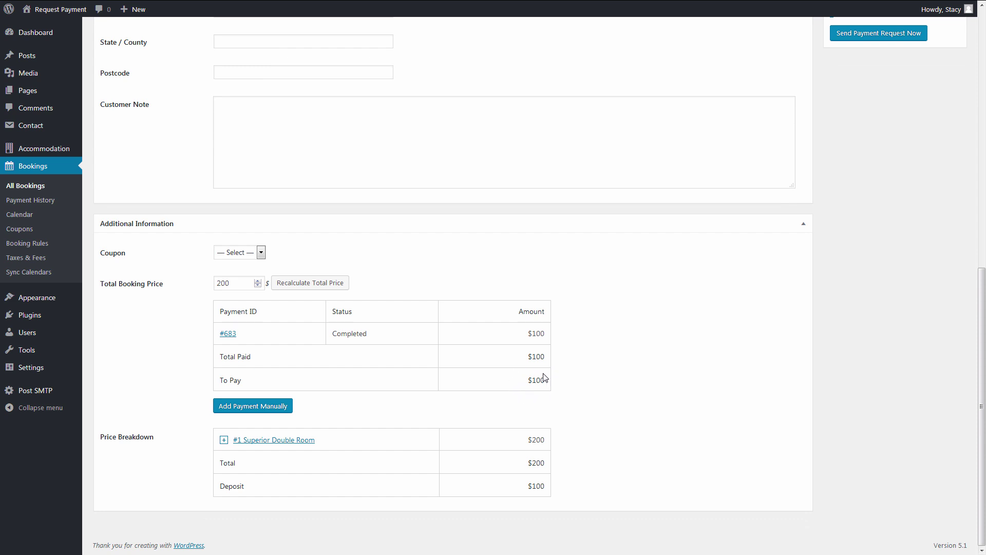
scroll(544, 378, up, 1)
scroll(544, 376, up, 2)
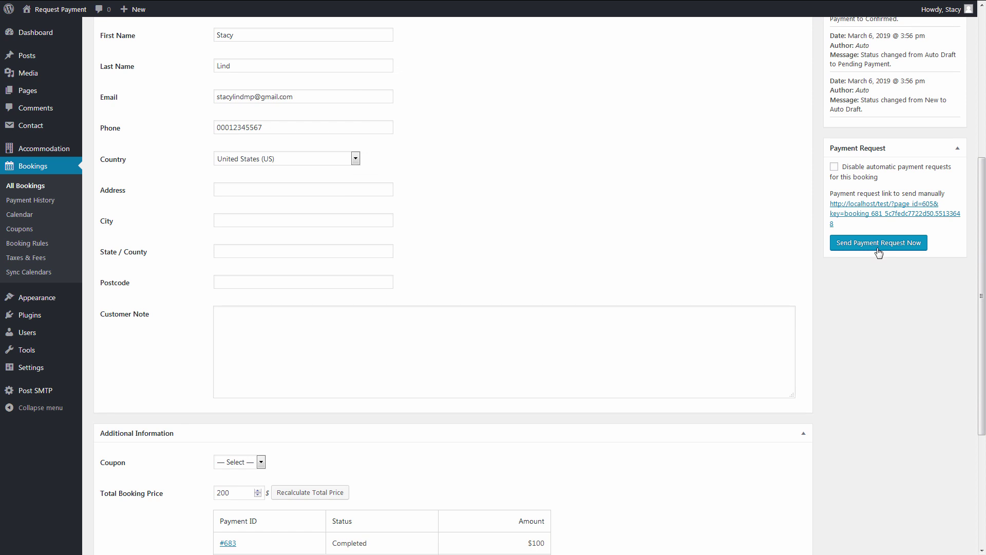
click(860, 171)
scroll(782, 253, down, 2)
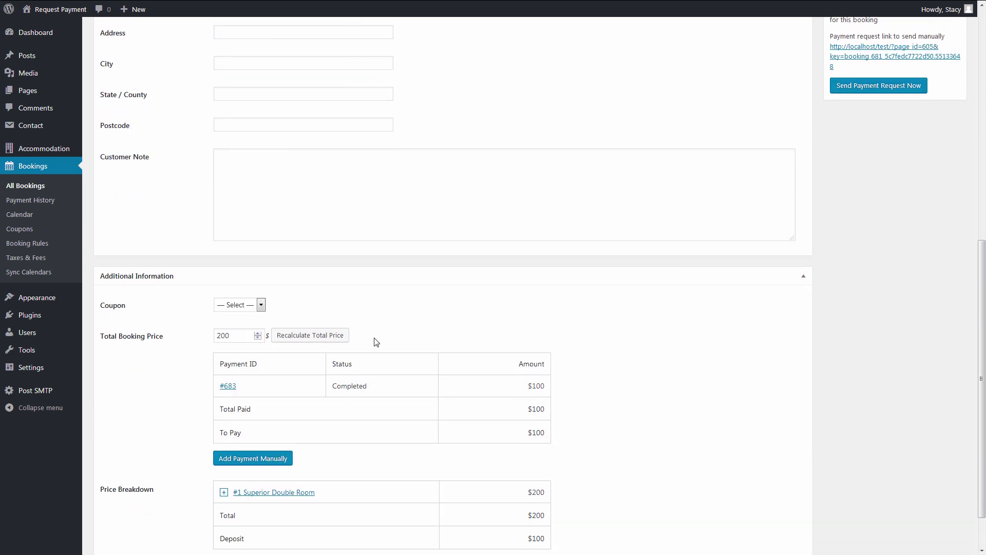
double_click(232, 338)
text(150)
click(202, 342)
scroll(875, 241, up, 1)
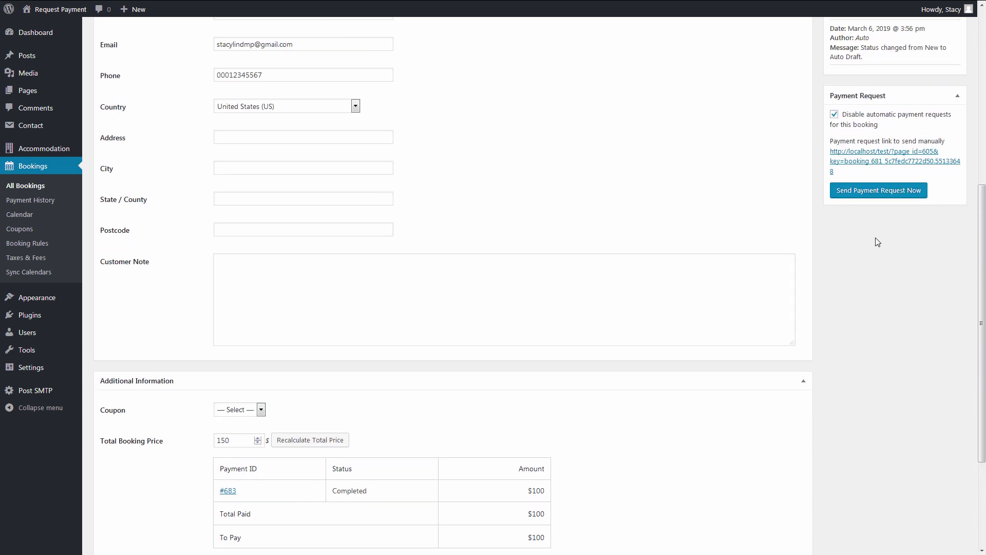
click(891, 197)
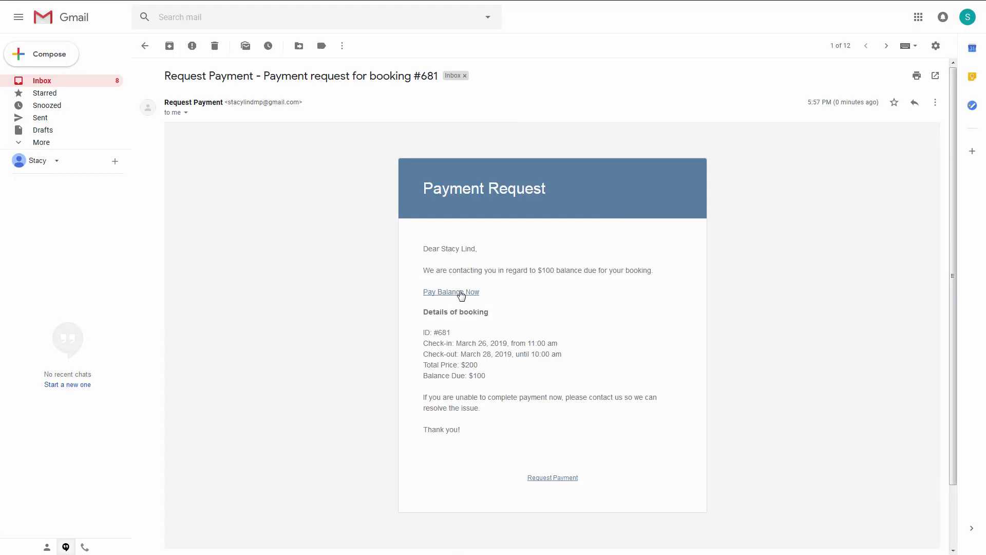
click(461, 295)
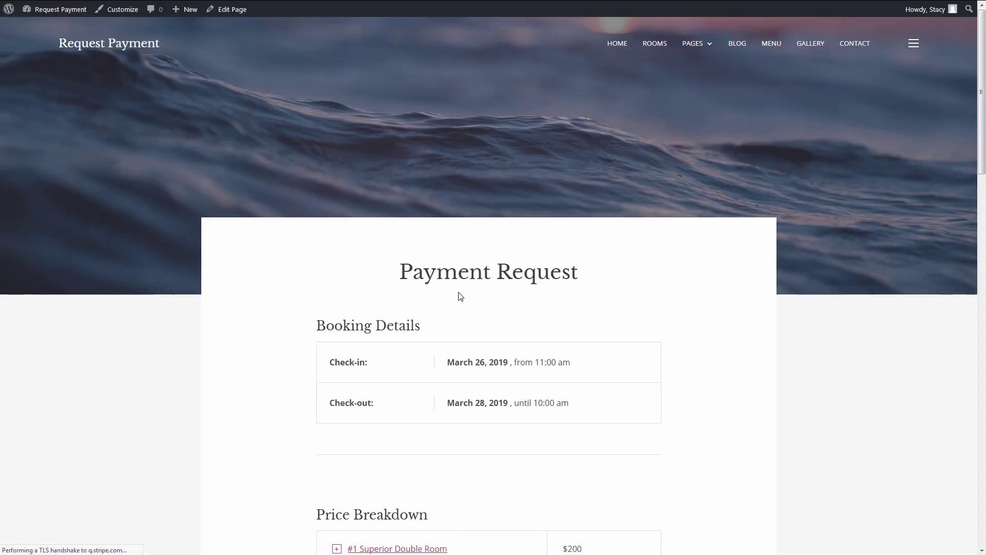
scroll(462, 297, down, 2)
scroll(462, 298, down, 2)
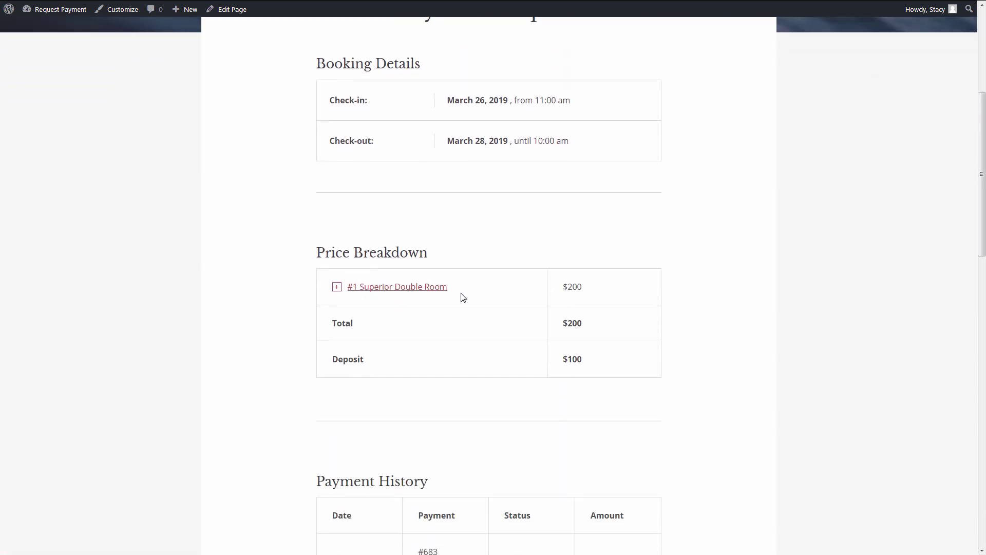
scroll(479, 293, down, 1)
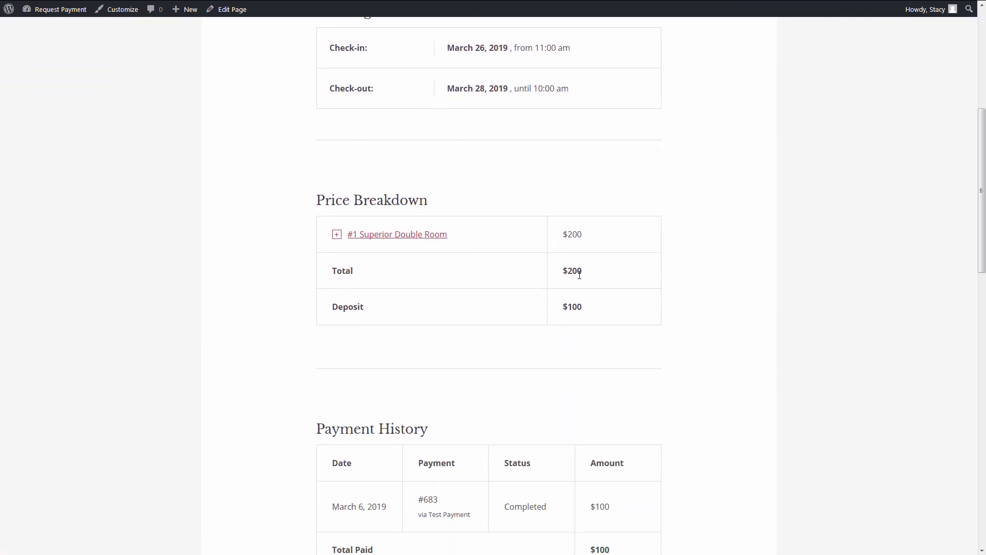
scroll(588, 308, down, 3)
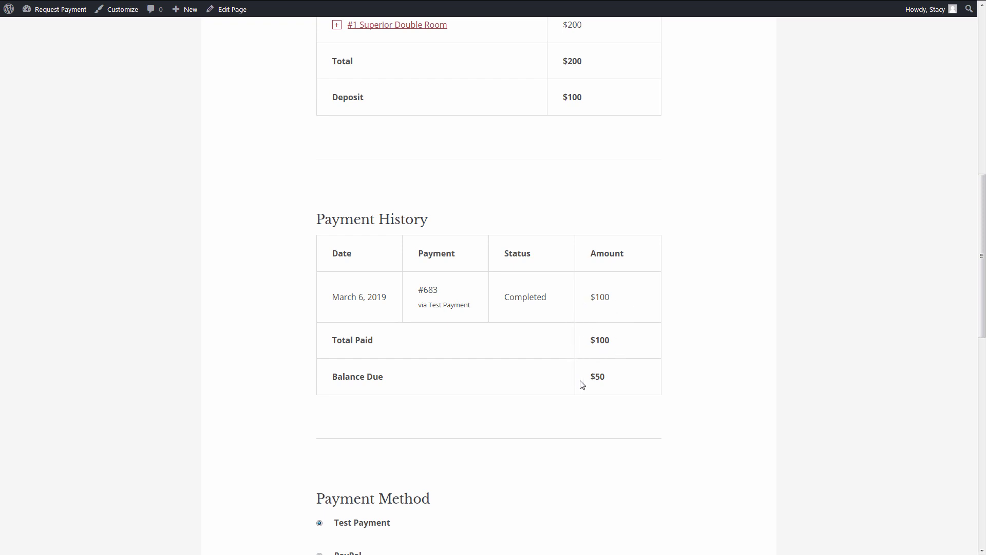
scroll(613, 387, down, 3)
scroll(614, 388, down, 1)
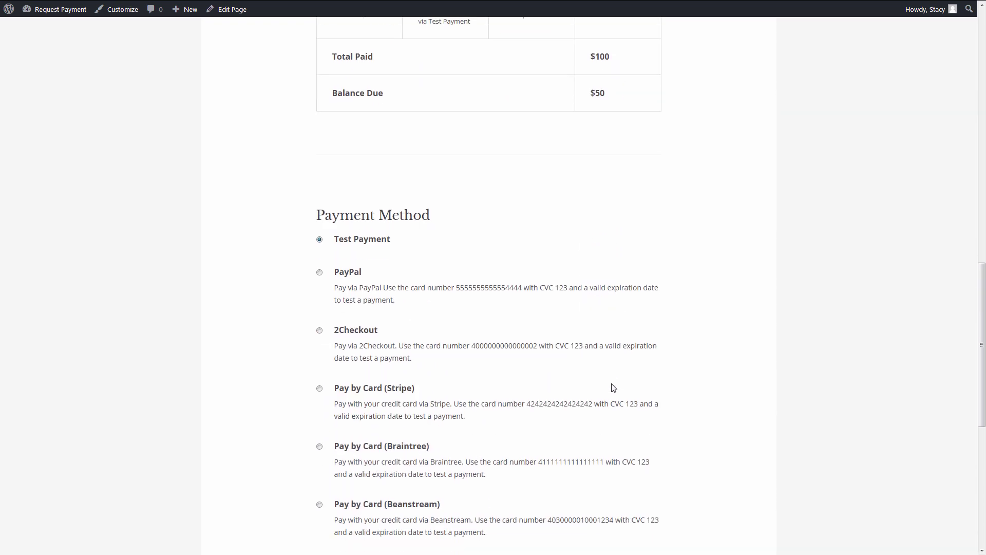
scroll(539, 378, down, 3)
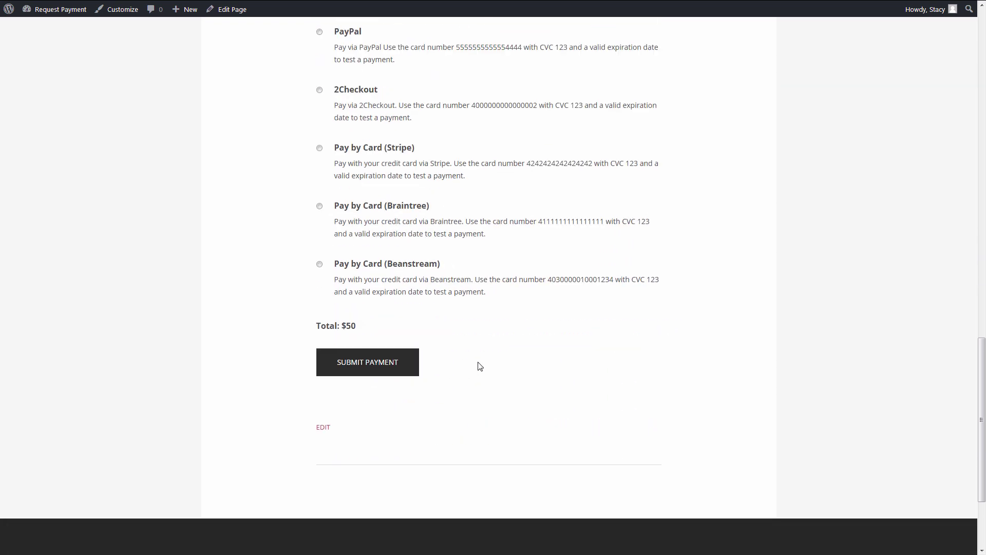
Submit booking #681's $50 balance payment using Test Payment
click(385, 367)
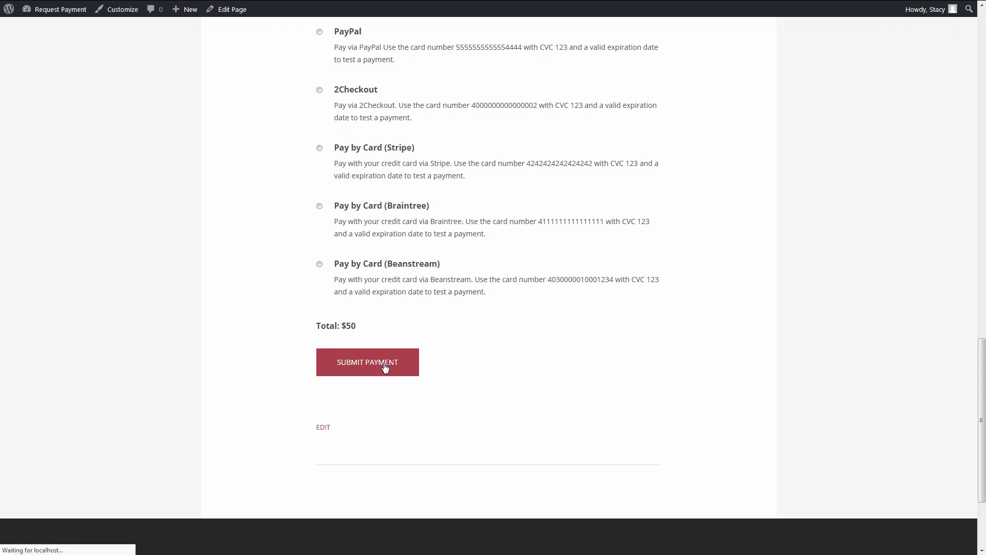